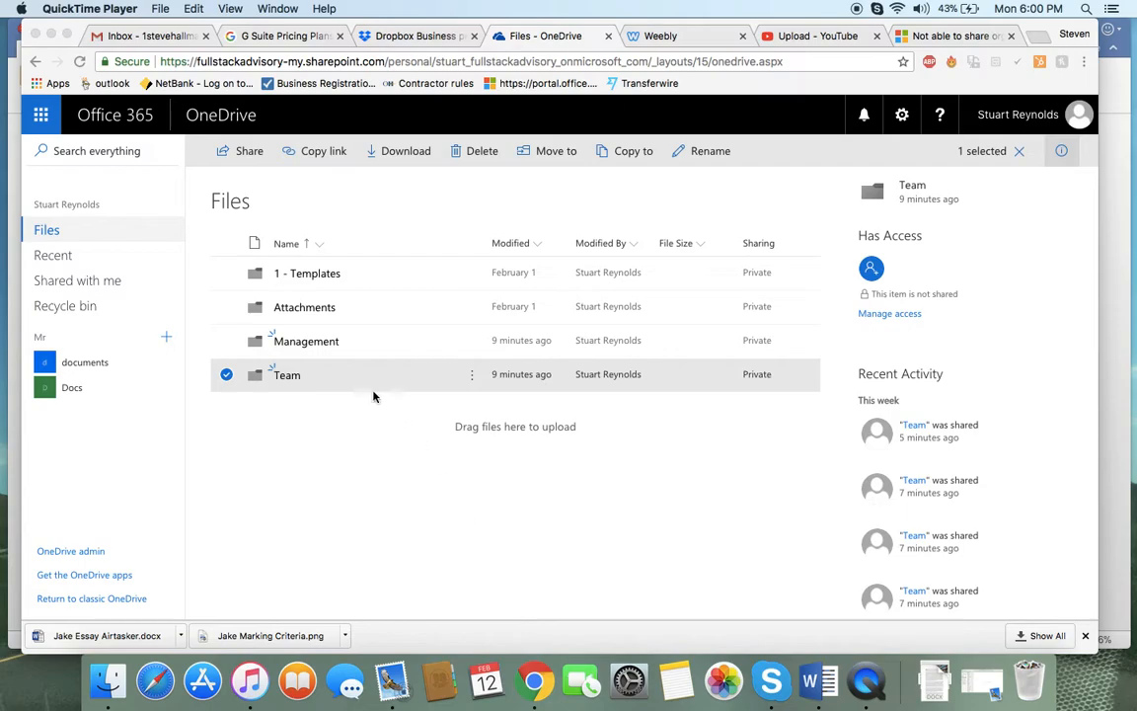
# Review the G Suite and Dropbox Business pricing pages, then return to OneDrive
pyautogui.click(280, 39)
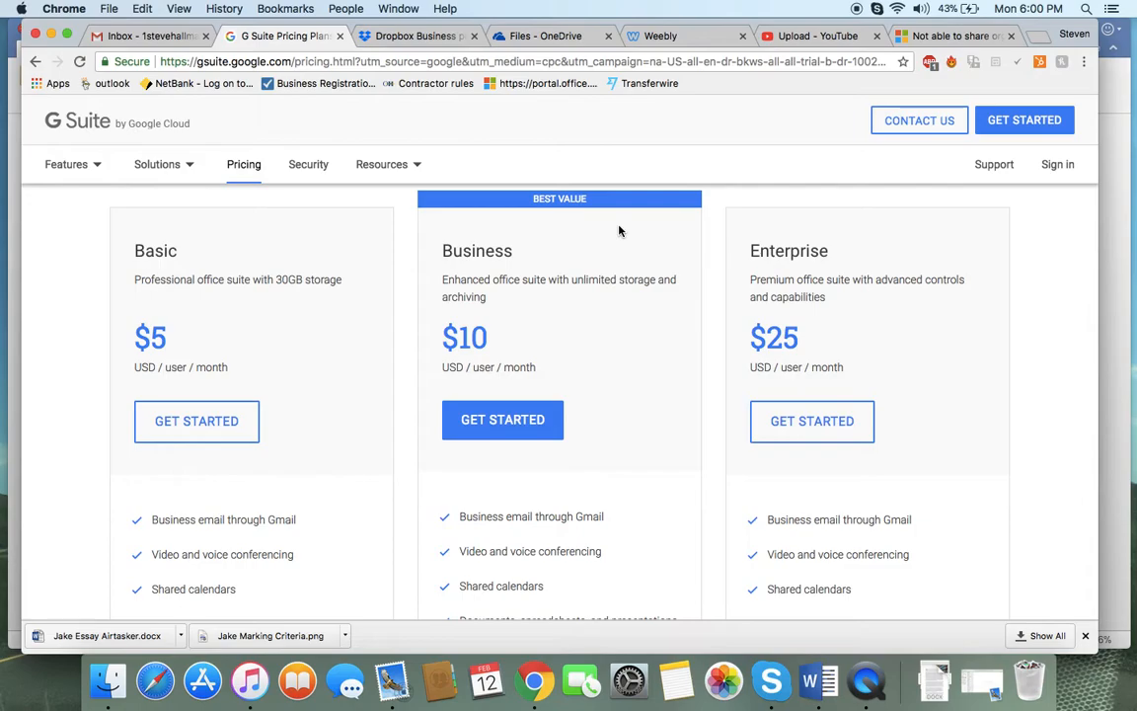
pyautogui.click(412, 36)
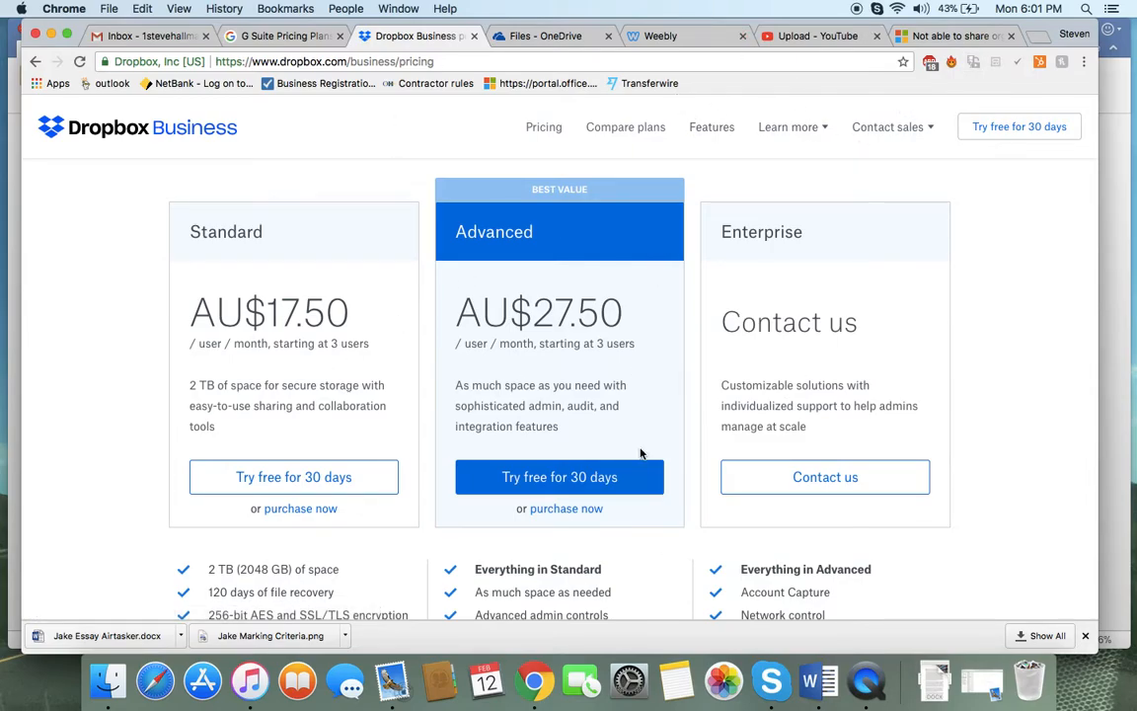
pyautogui.click(550, 35)
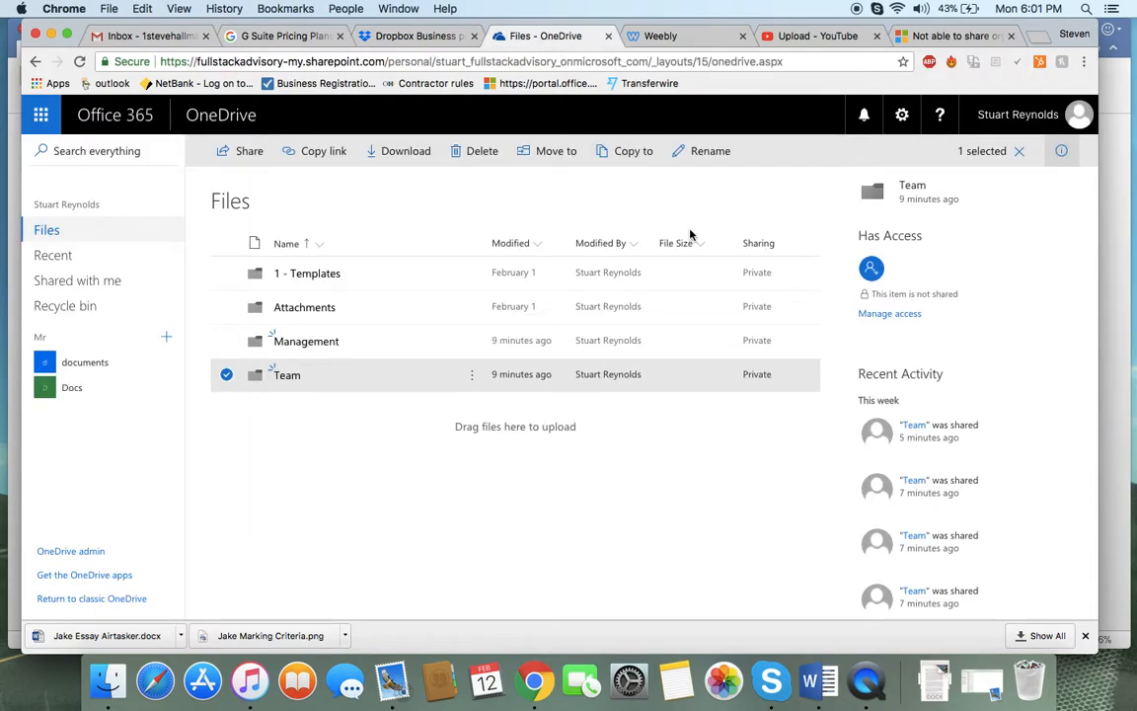
# Open the Office 365 admin center's subscriptions page and review the Office 365 Business plan price
pyautogui.click(35, 121)
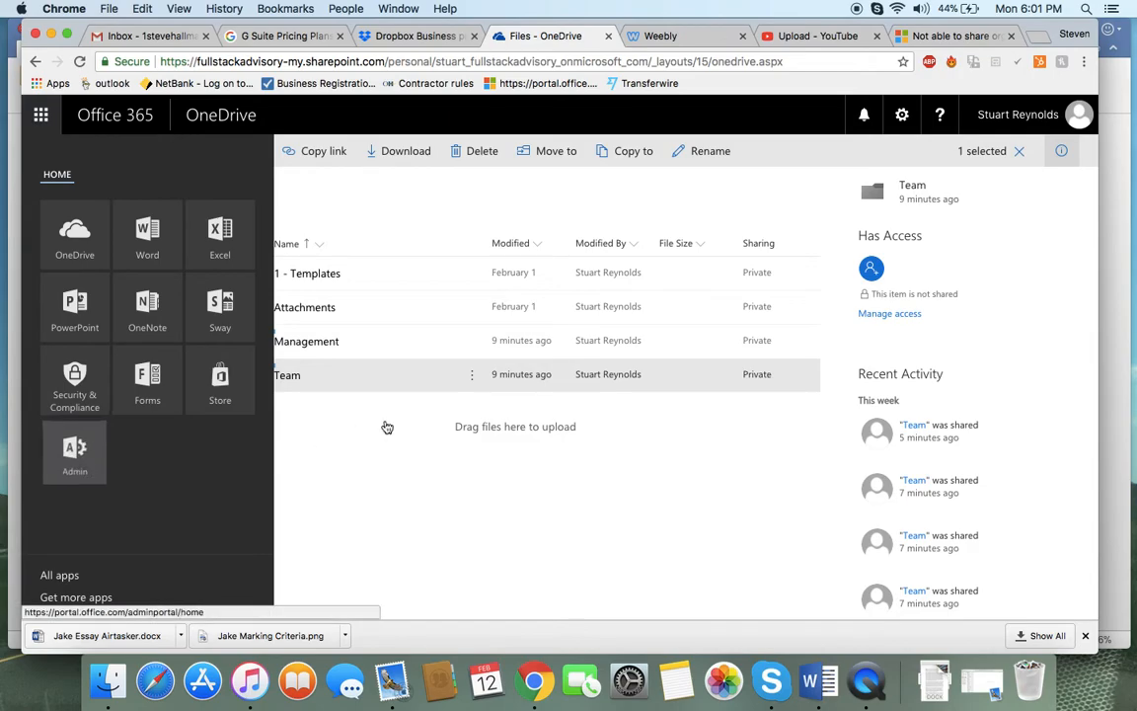
pyautogui.click(457, 435)
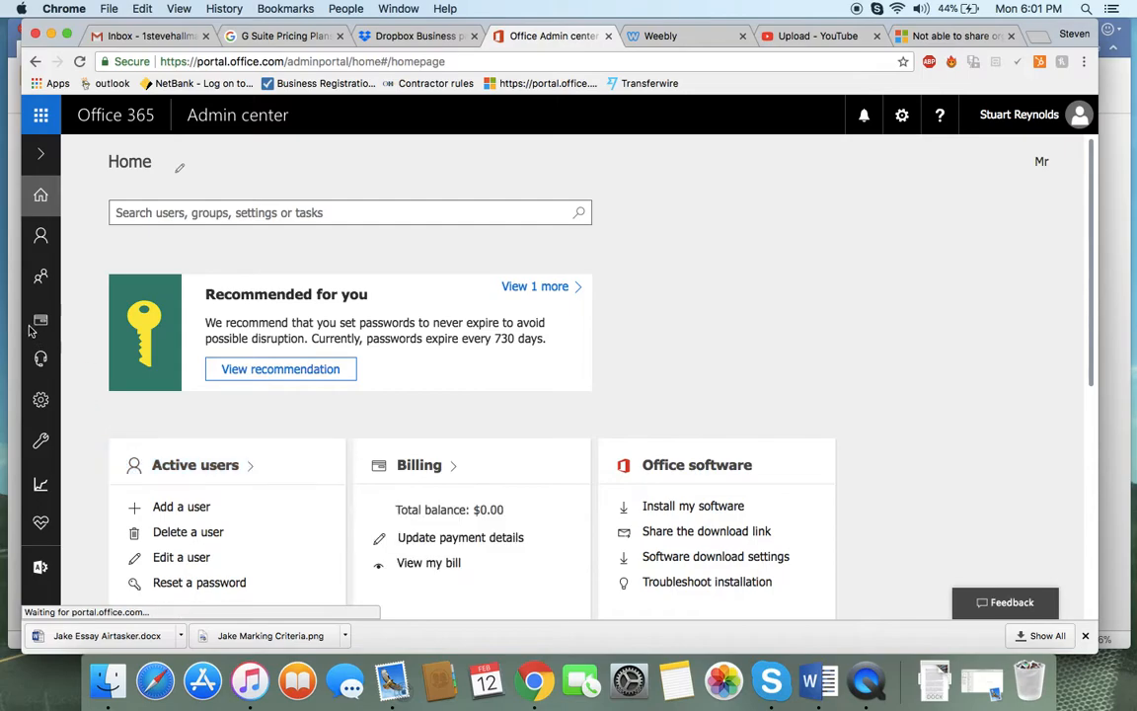
pyautogui.moveTo(37, 324)
pyautogui.click(120, 357)
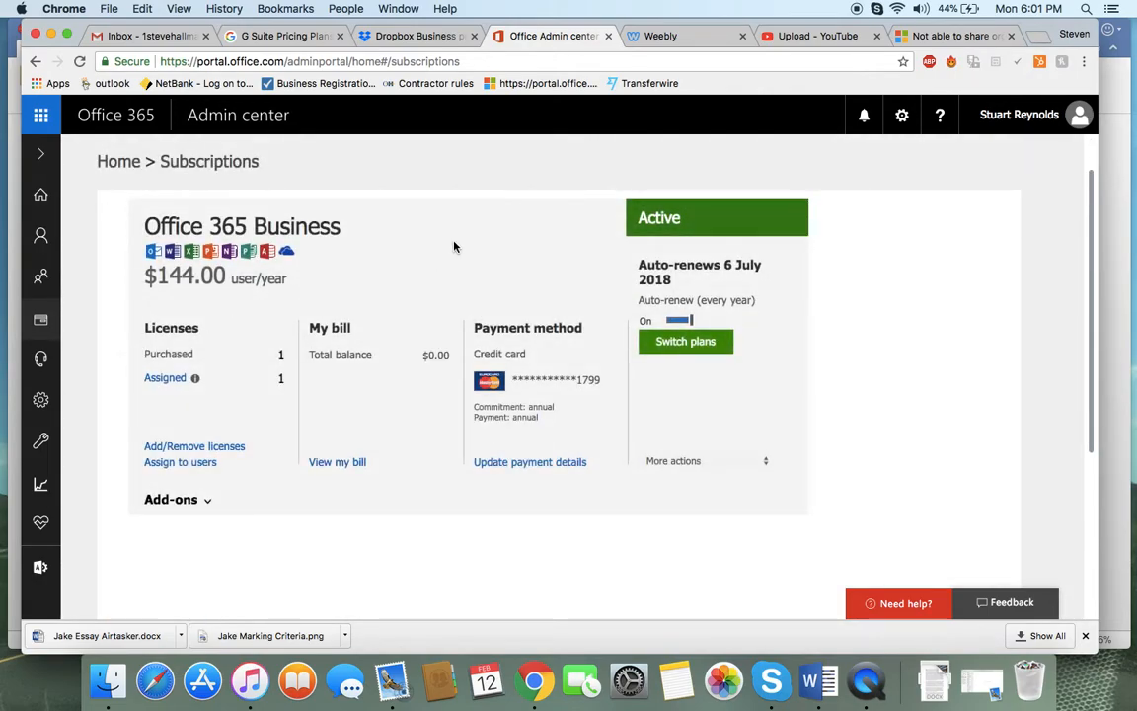
pyautogui.moveTo(291, 279); pyautogui.dragTo(144, 277)
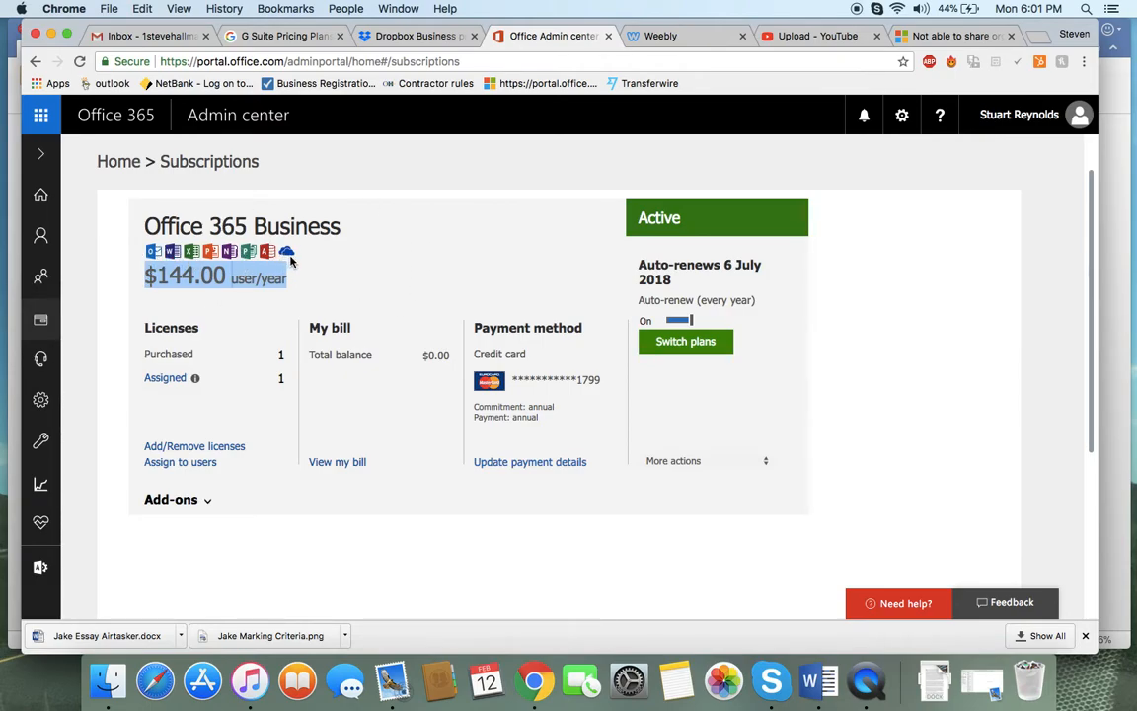
pyautogui.scroll(1, 384, 301)
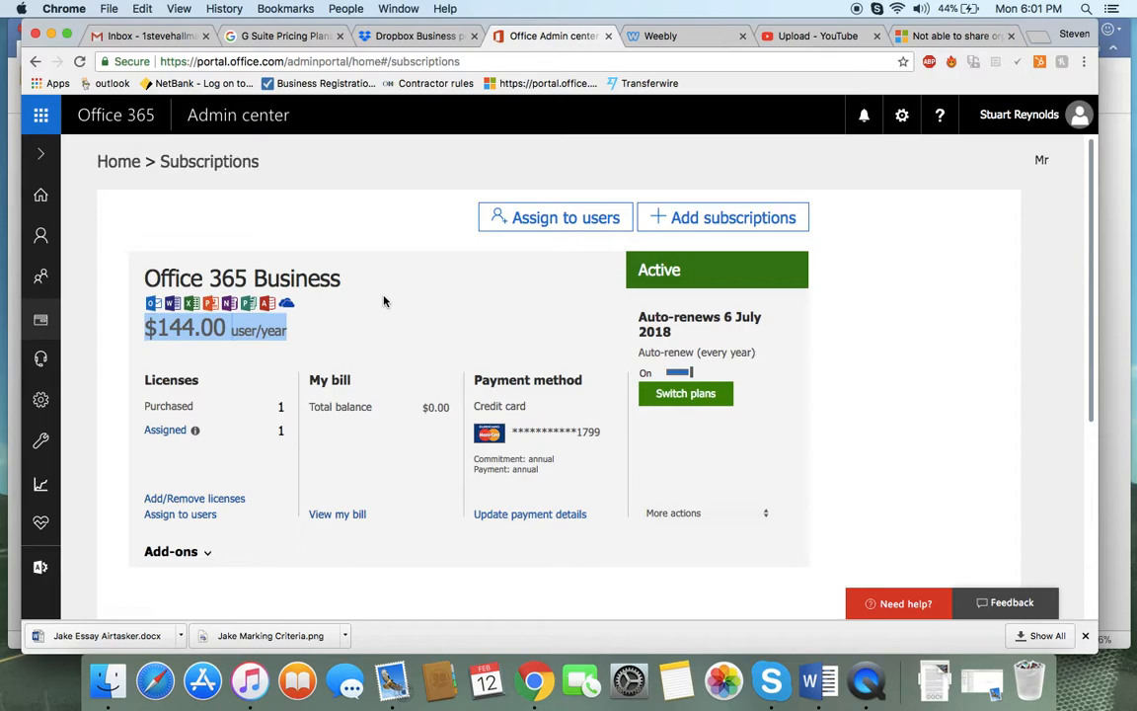
# Browse the purchase services catalogue of available Office 365 business plans
pyautogui.click(651, 213)
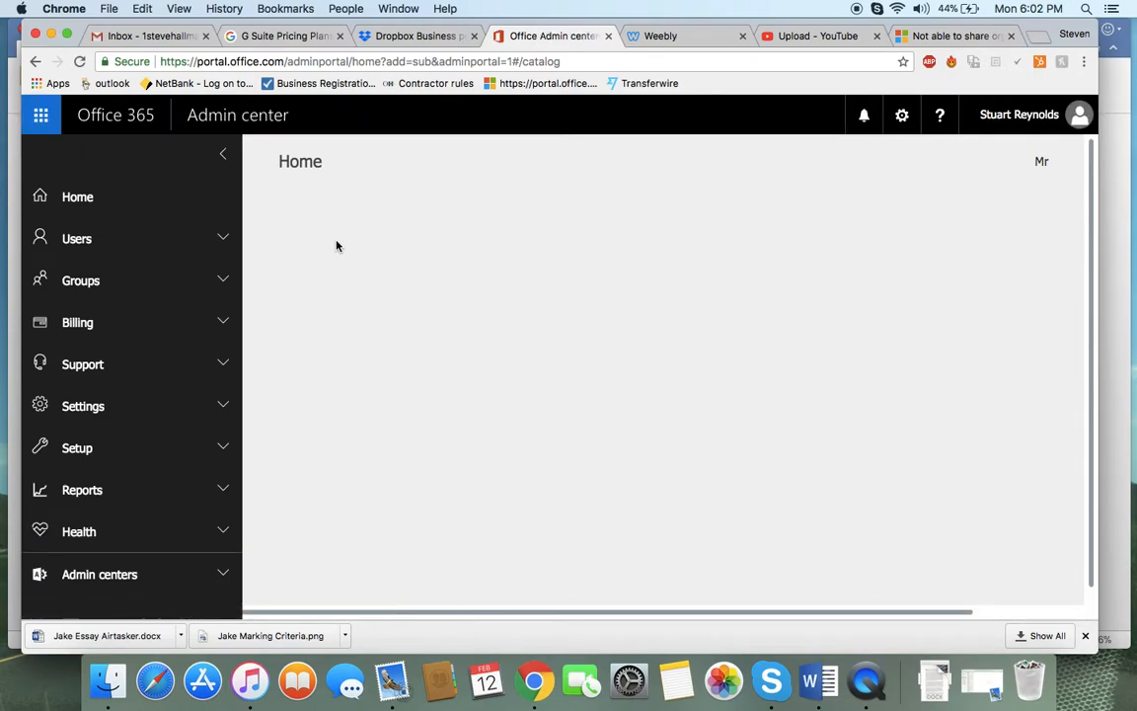
pyautogui.scroll(-2, 365, 303)
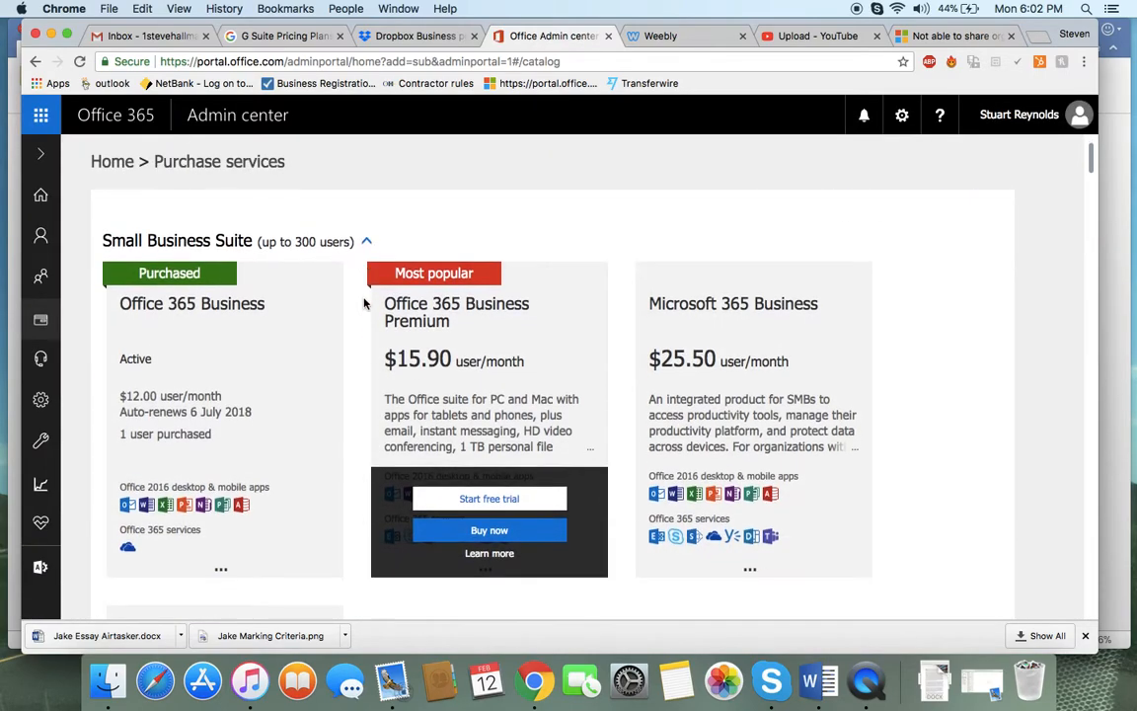
pyautogui.moveTo(148, 378)
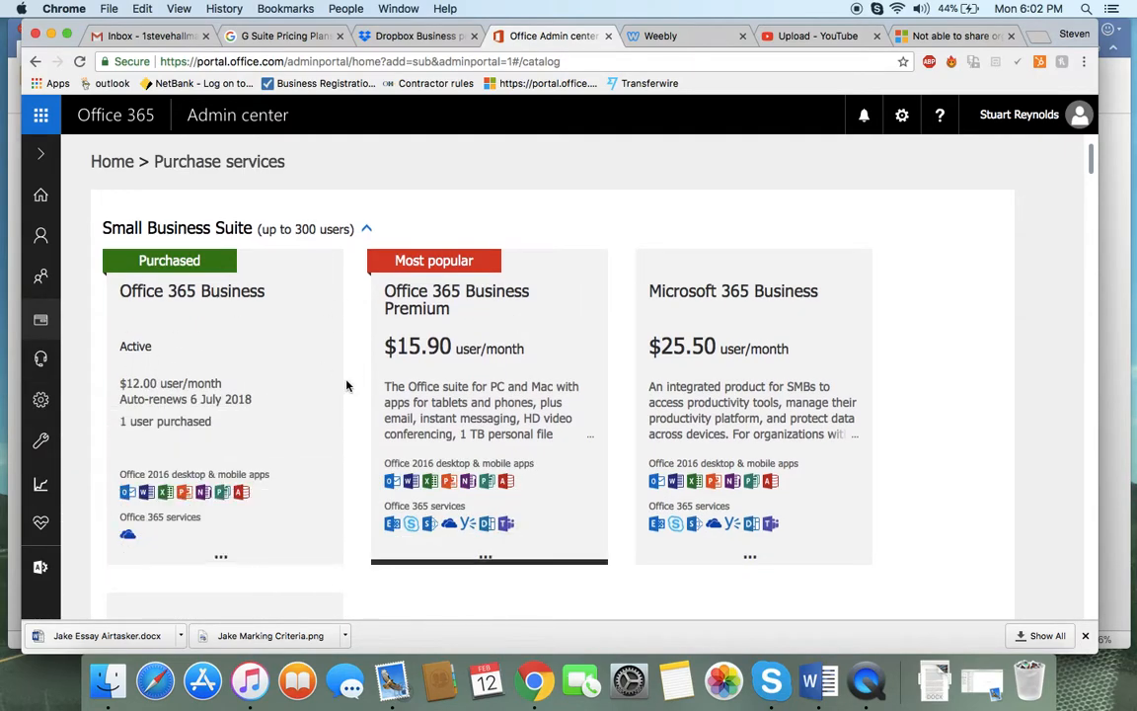
pyautogui.scroll(2, 518, 294)
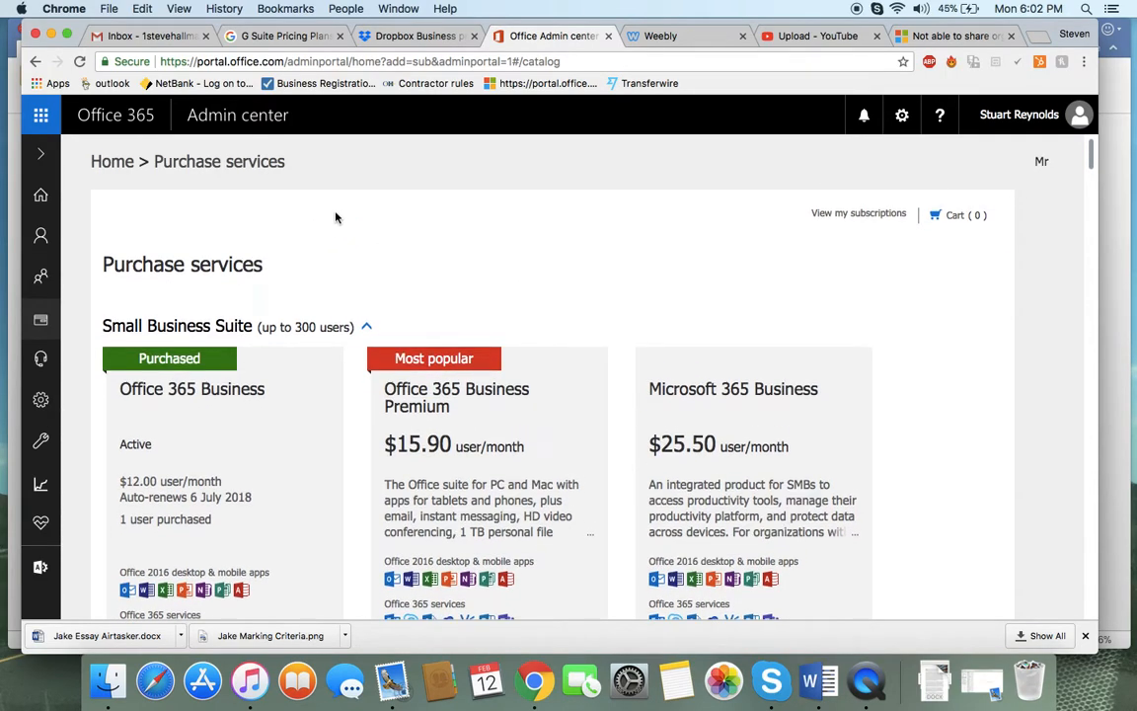
# Go back to OneDrive and upload Test Document from the Desktop into the Management folder
pyautogui.click(41, 115)
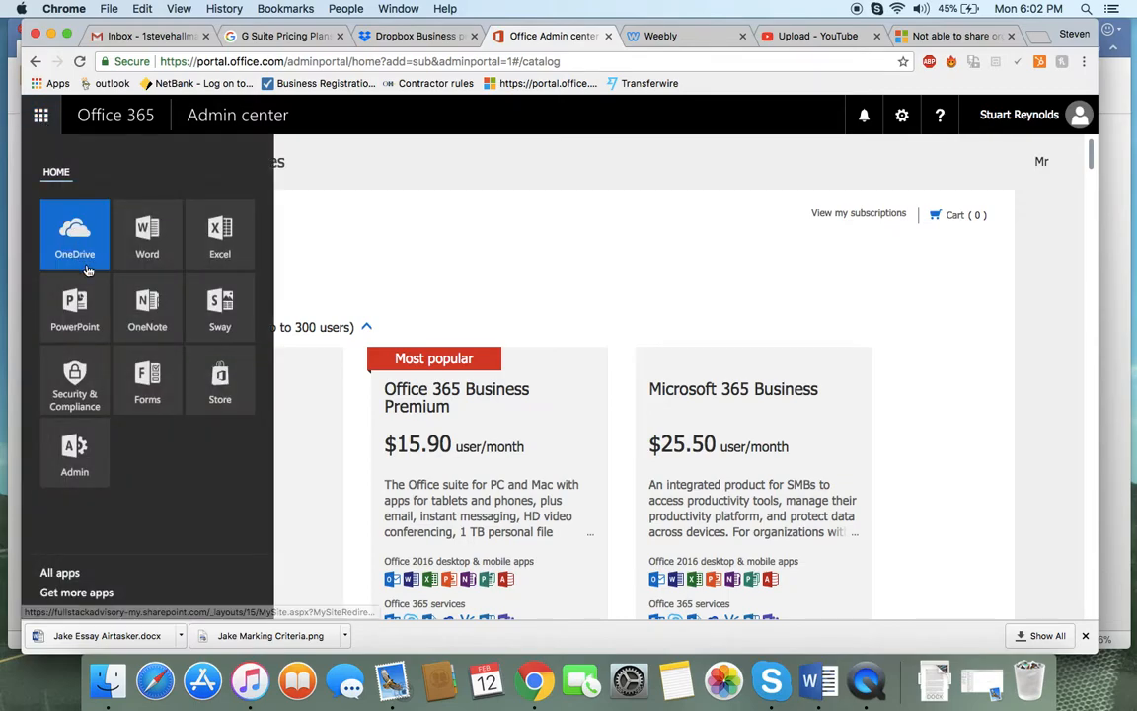
pyautogui.click(77, 244)
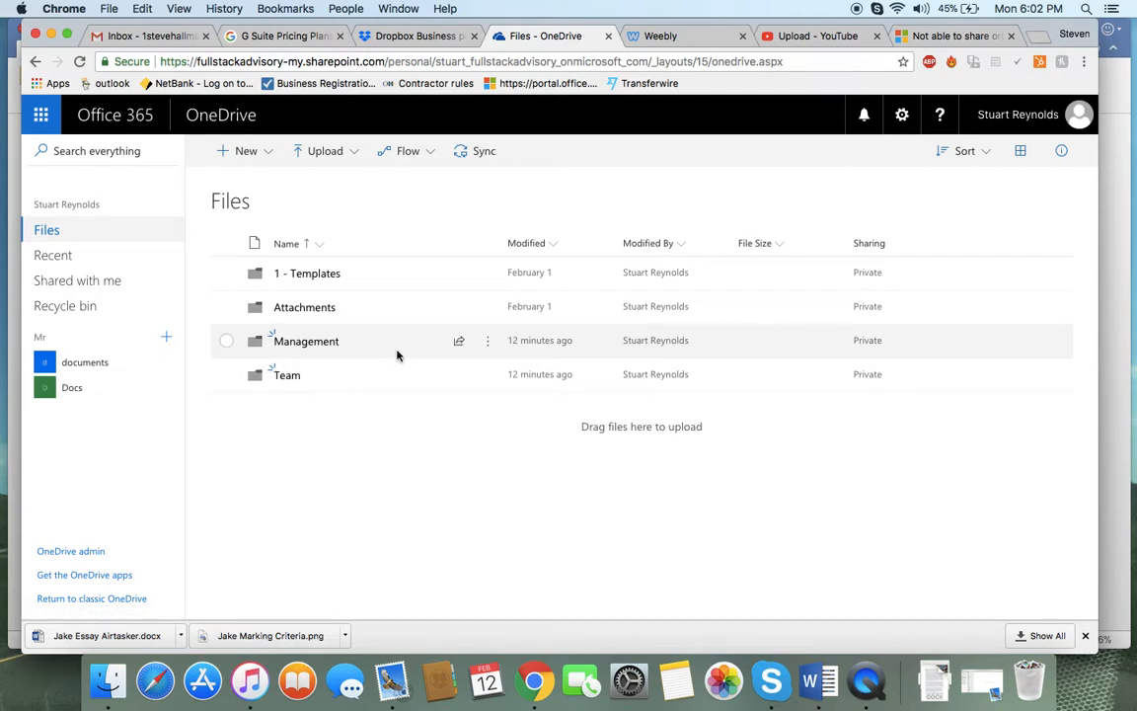
pyautogui.click(323, 341)
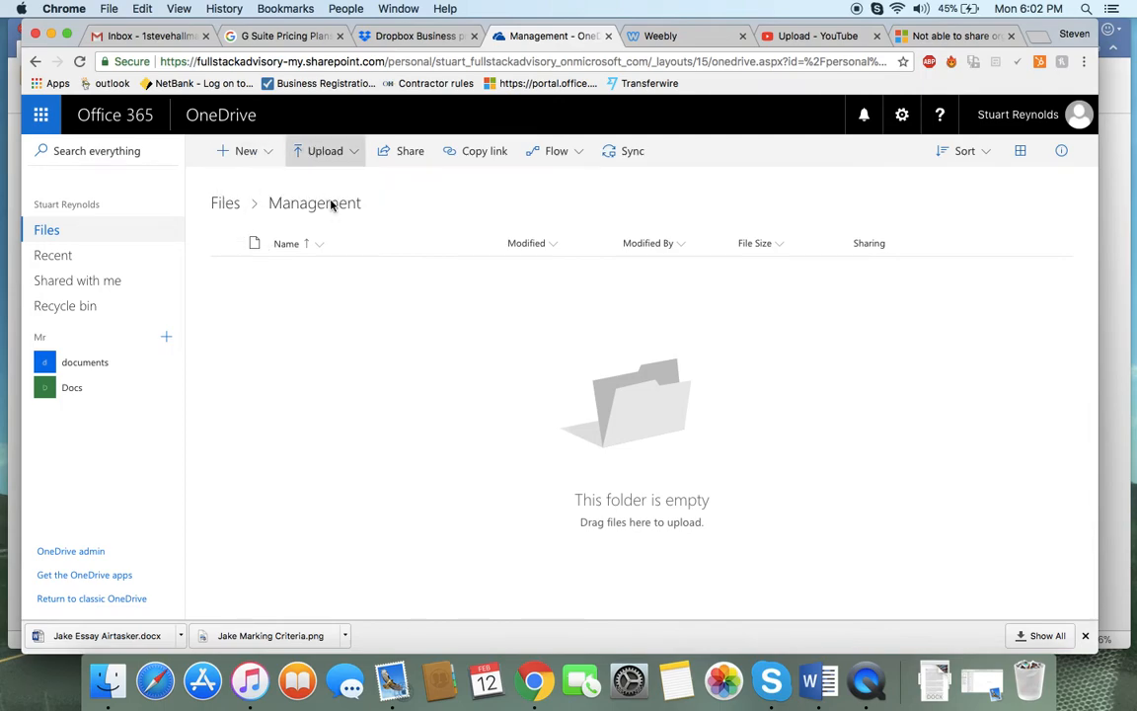
pyautogui.click(325, 151)
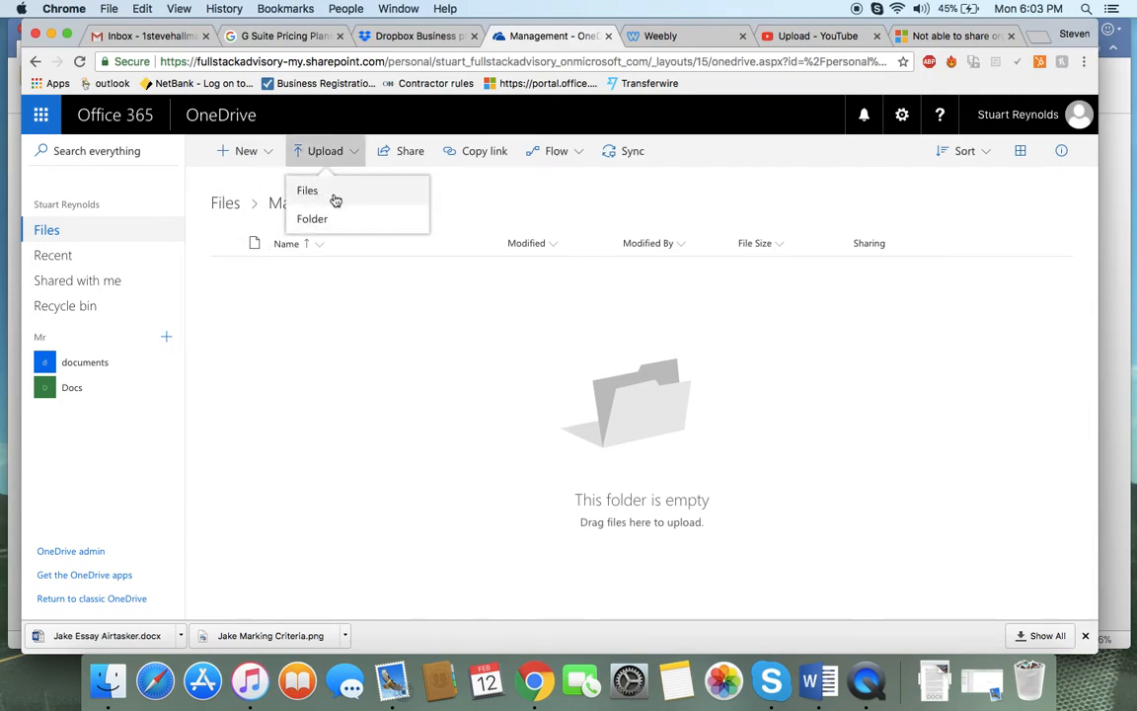
pyautogui.click(334, 195)
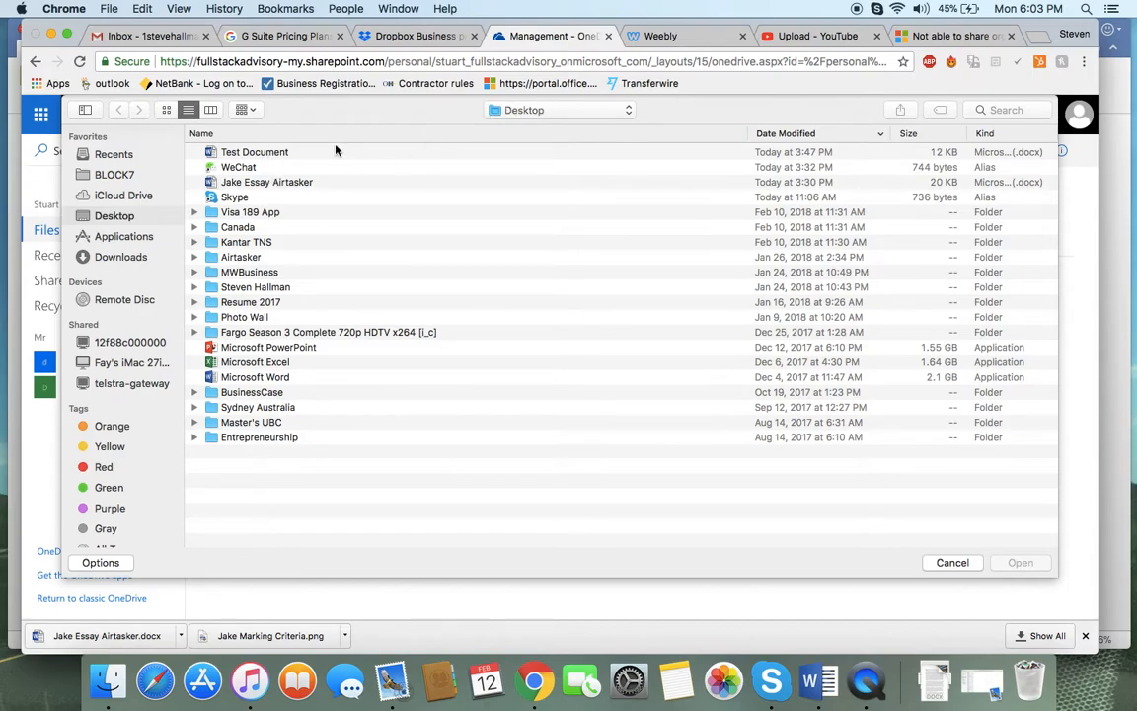
pyautogui.doubleClick(263, 152)
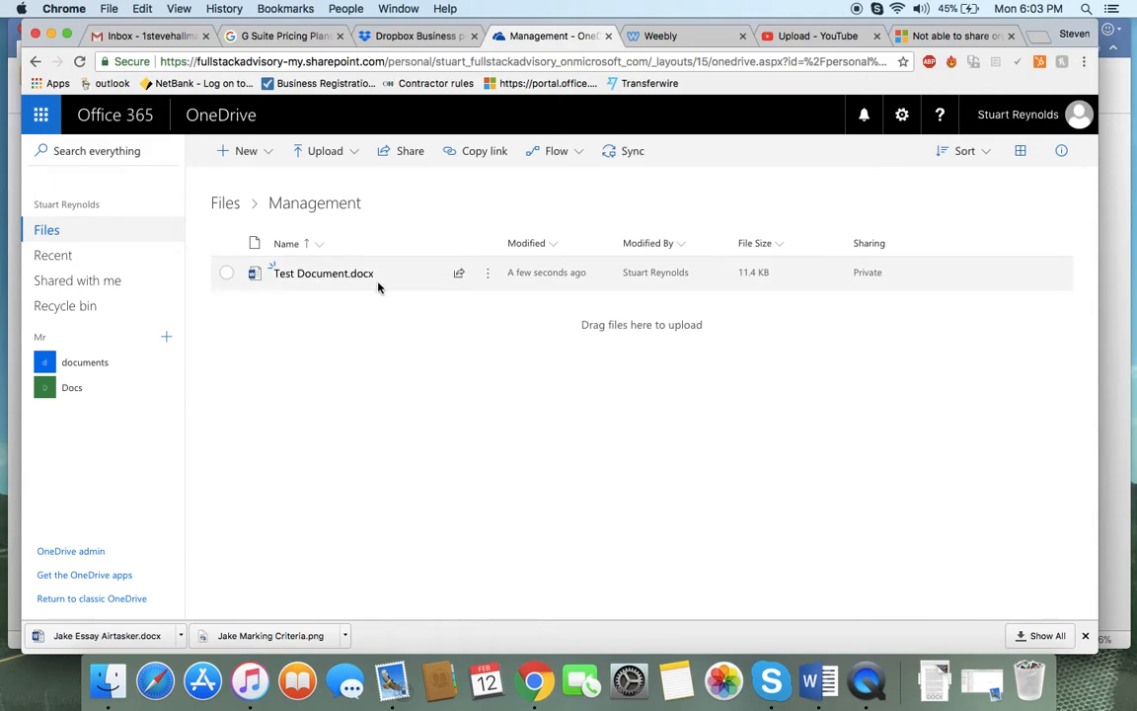
# Open Test Document in Word Online
pyautogui.click(487, 275)
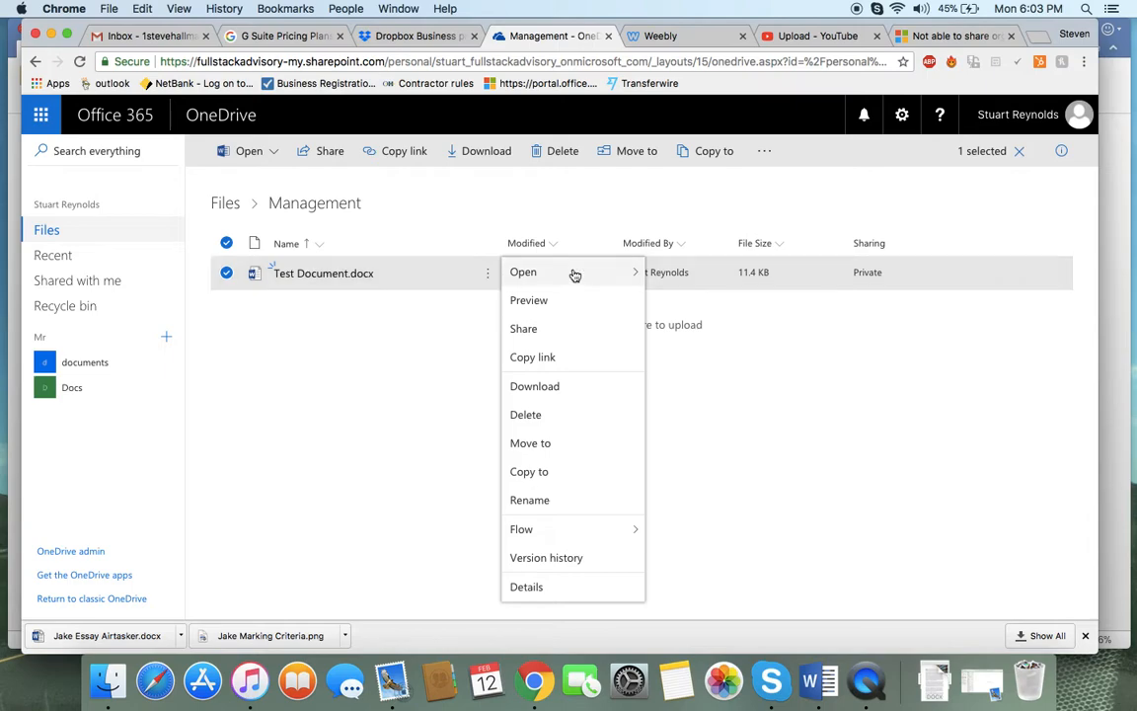
pyautogui.moveTo(573, 271)
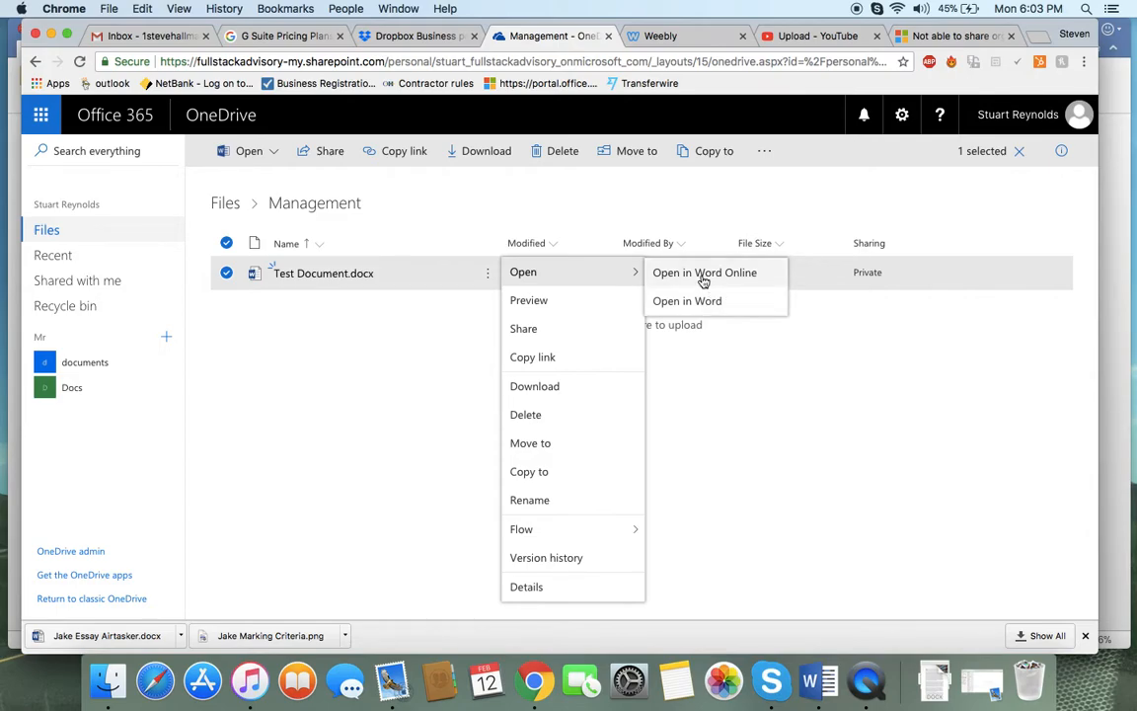
pyautogui.click(703, 281)
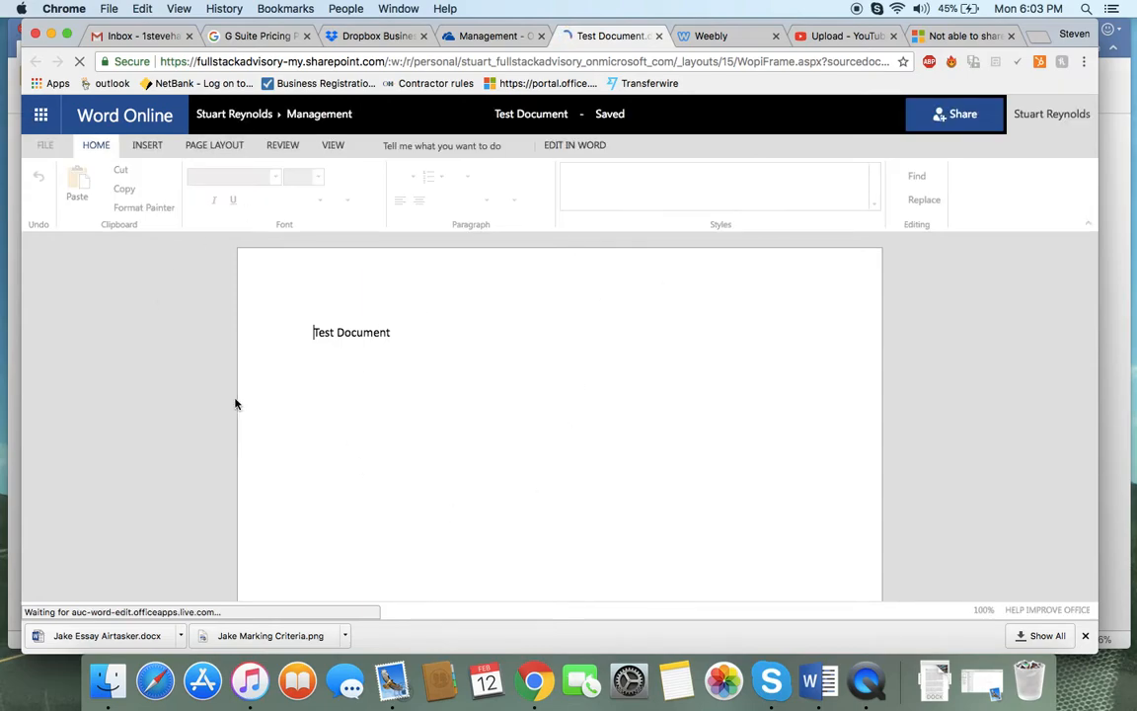
# Close the Word Online tab and return to the Management folder
pyautogui.click(484, 38)
pyautogui.click(493, 212)
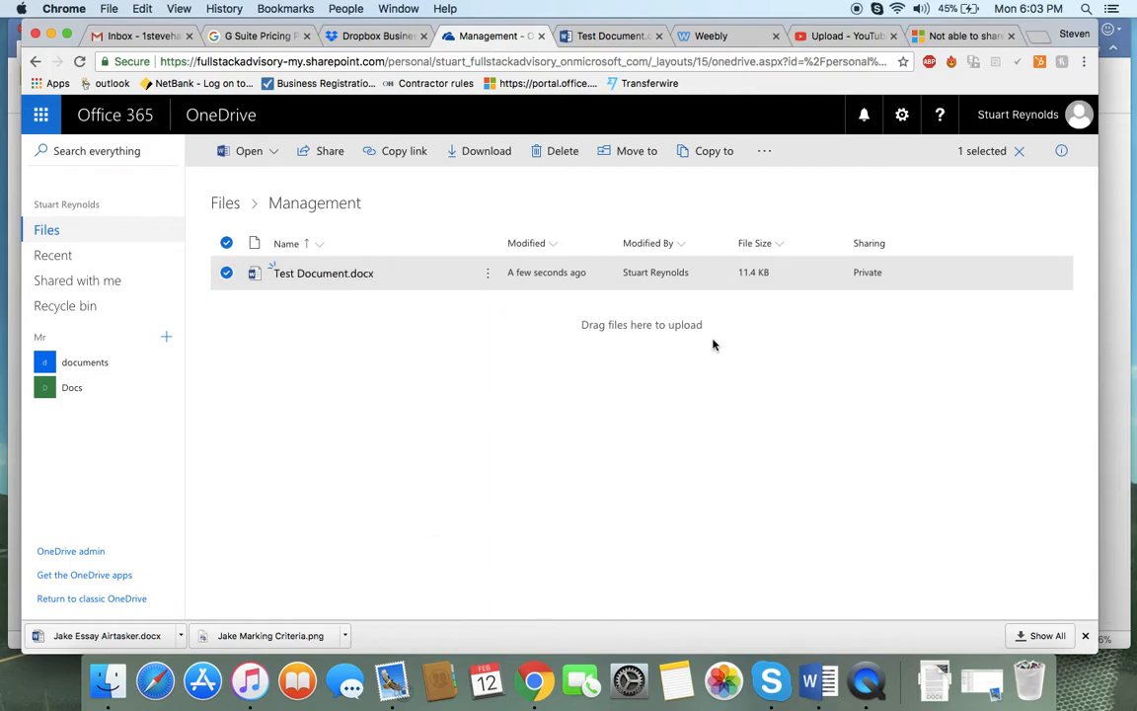
pyautogui.click(622, 35)
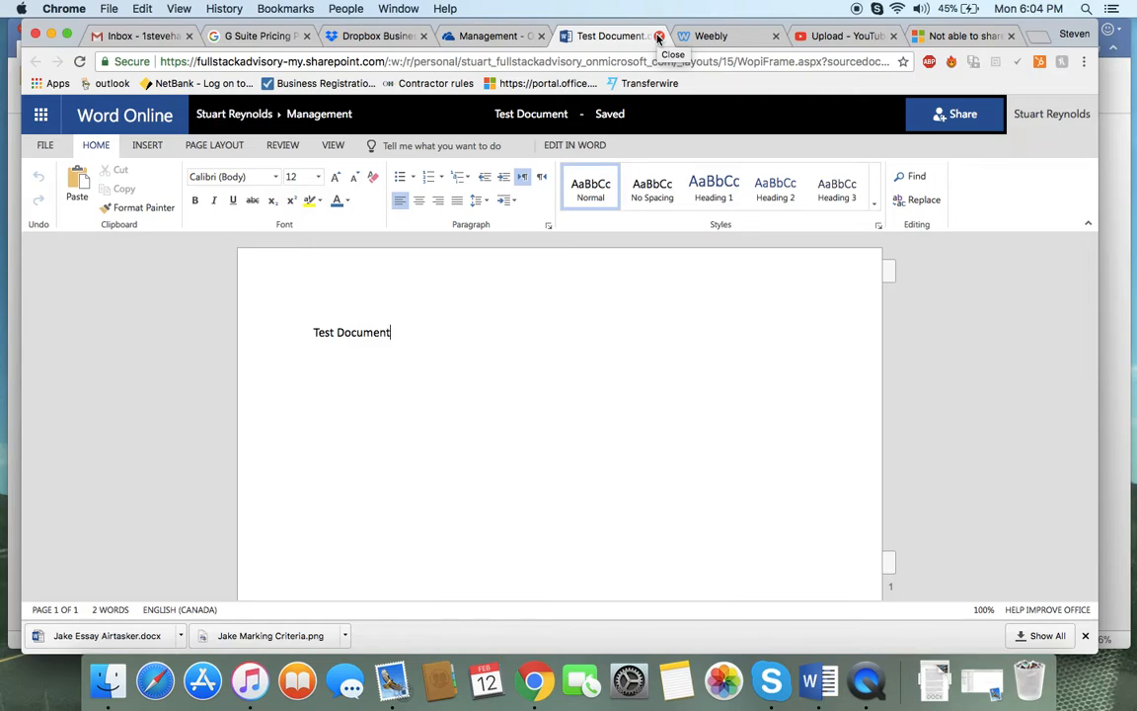
pyautogui.click(658, 37)
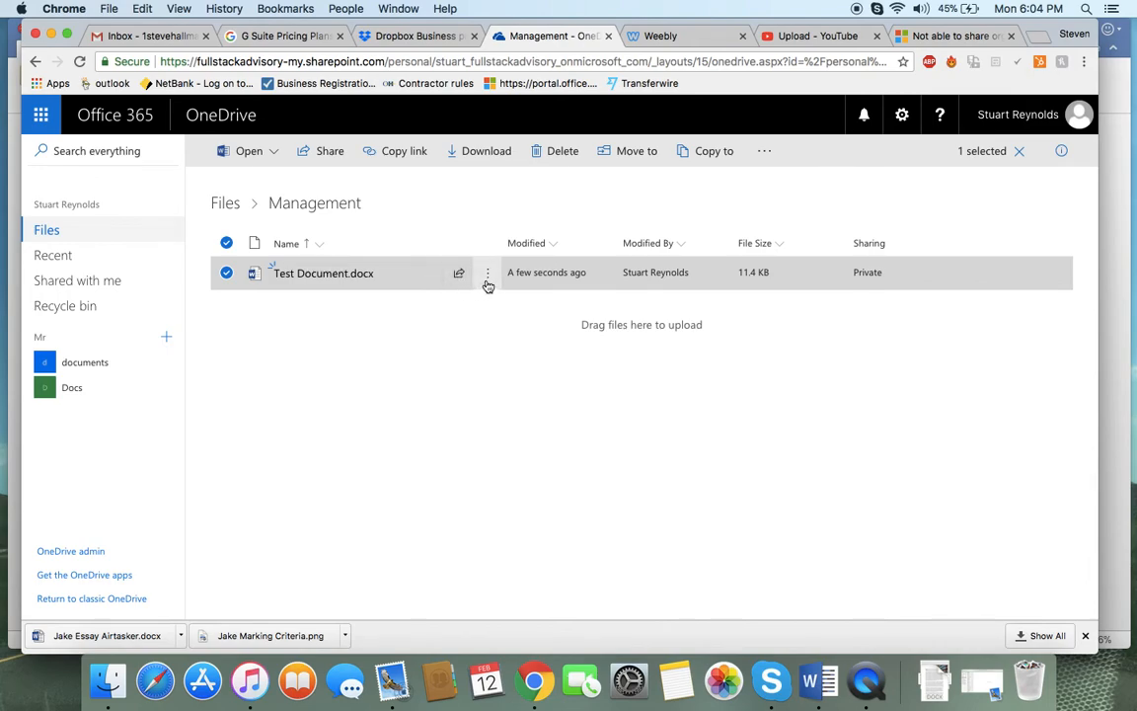
# Examine the options available for Test Document in the Management folder
pyautogui.click(488, 280)
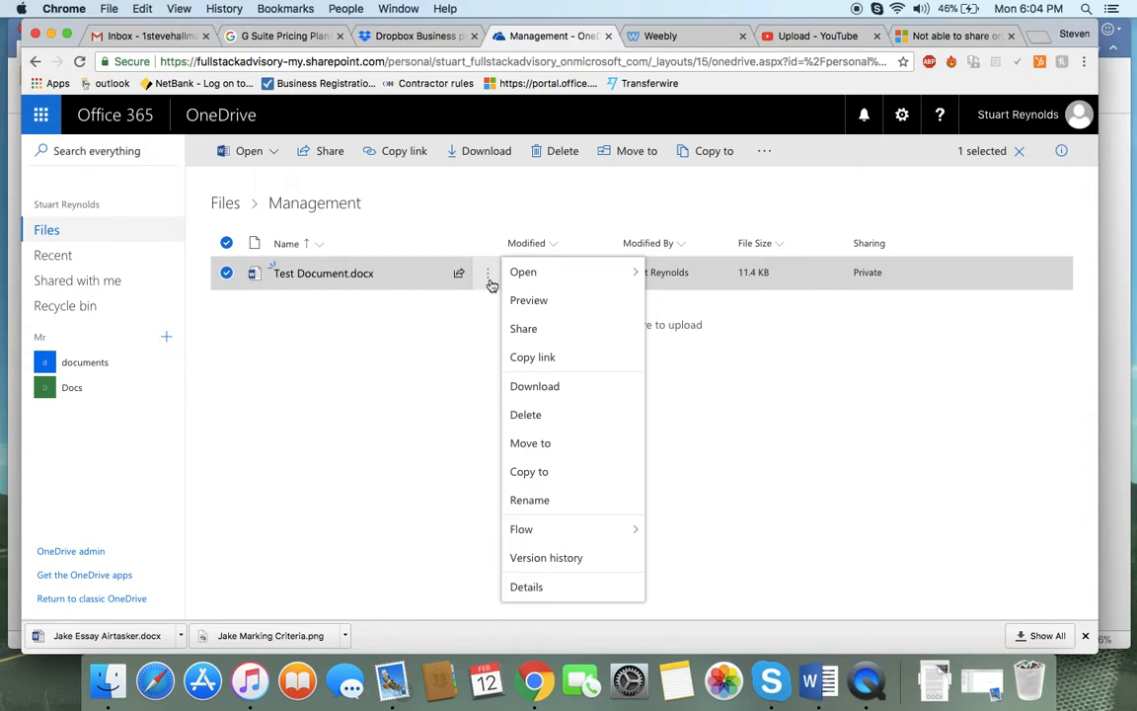
pyautogui.click(720, 197)
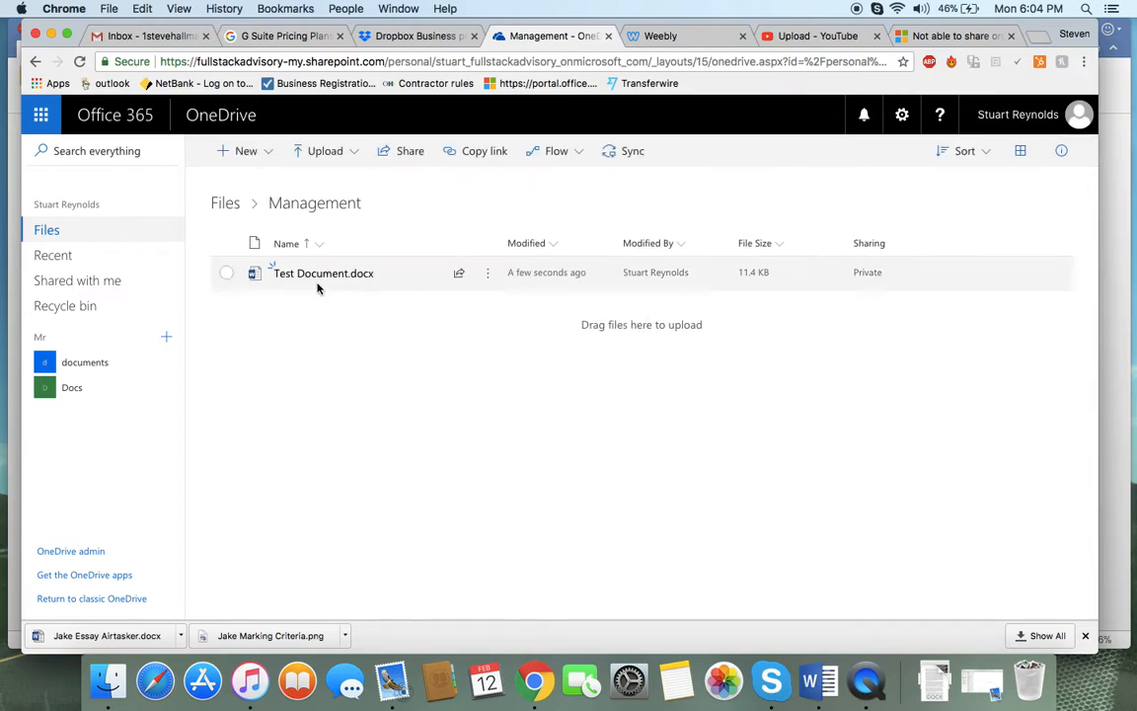
pyautogui.click(228, 275)
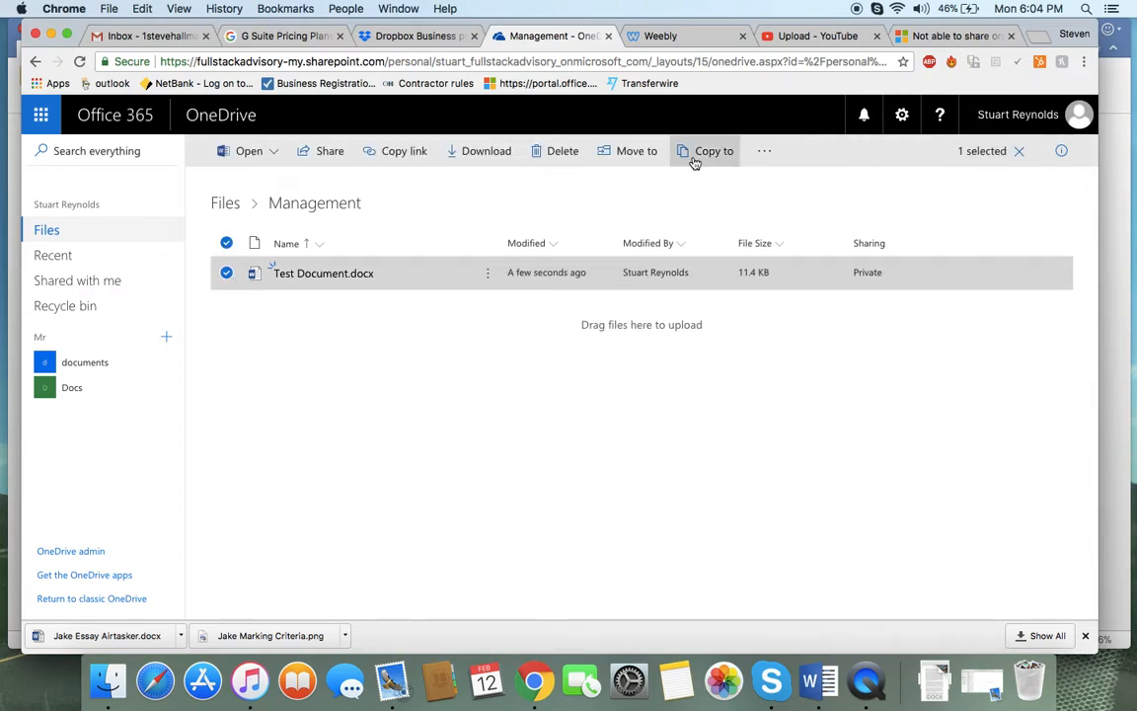
pyautogui.click(767, 151)
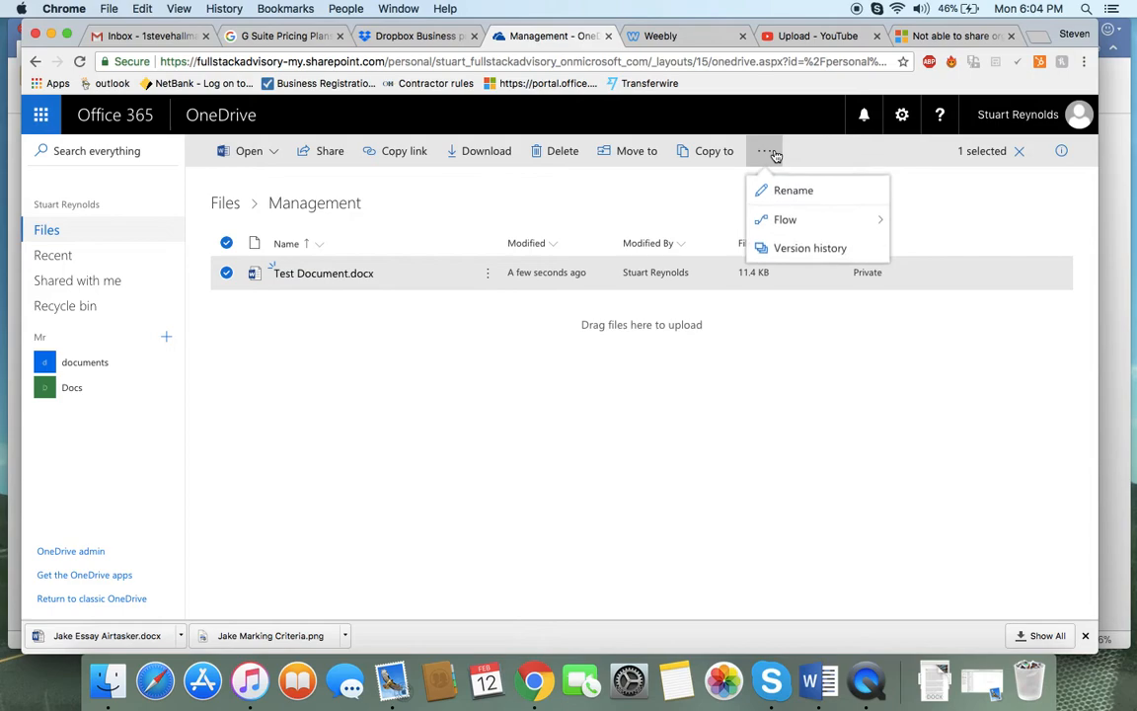
pyautogui.click(226, 273)
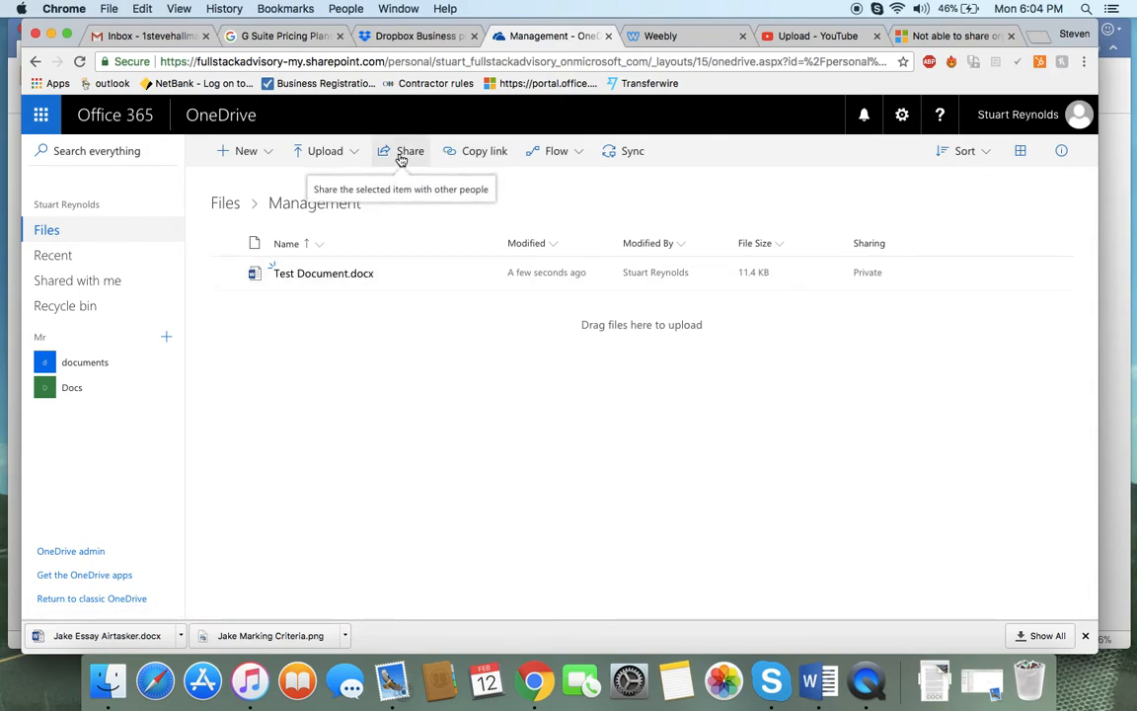
# Create a link to the Management folder and review the Send Link sharing options
pyautogui.click(480, 154)
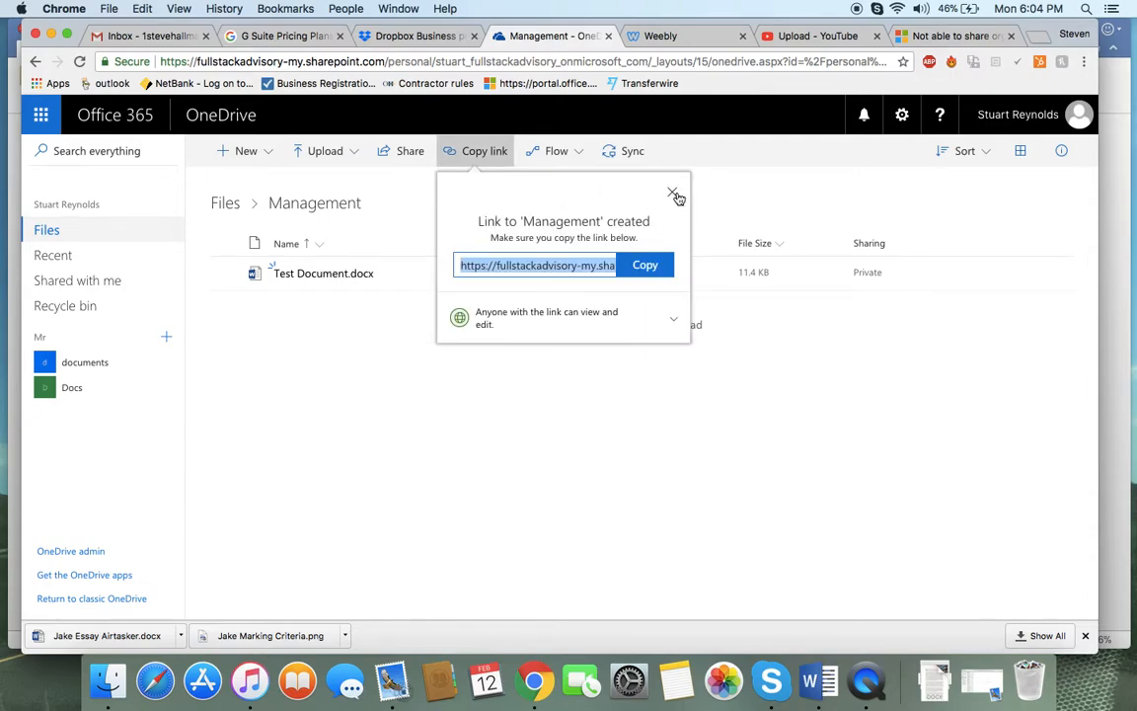
pyautogui.click(673, 193)
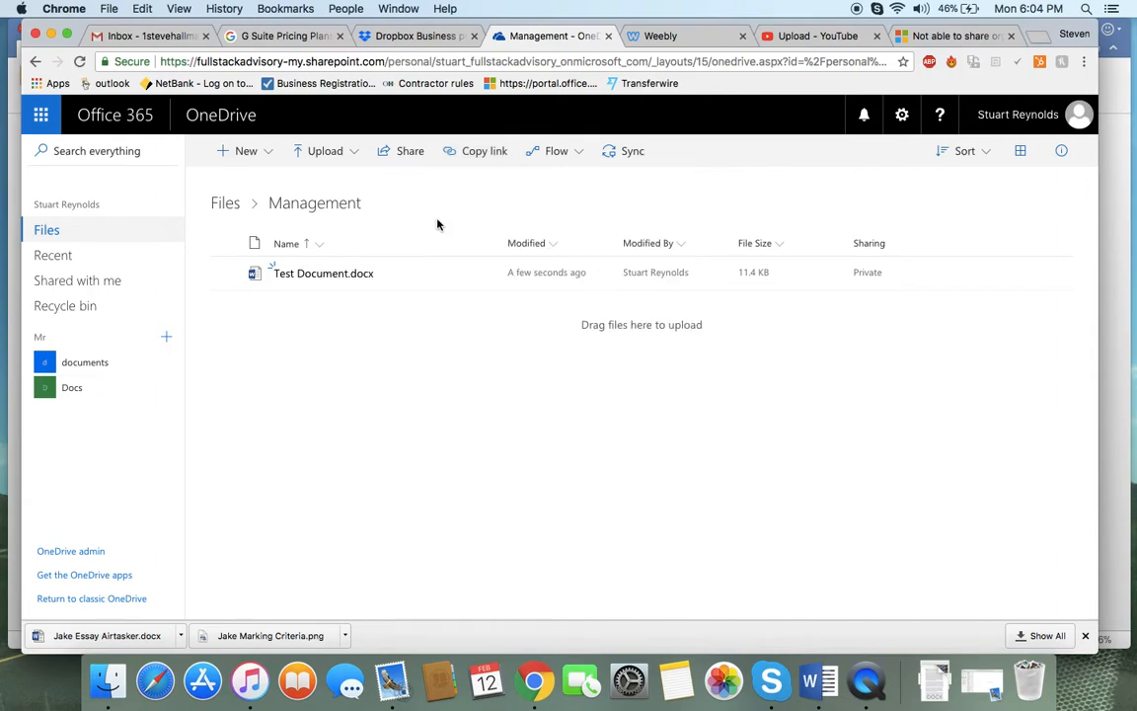
pyautogui.click(394, 158)
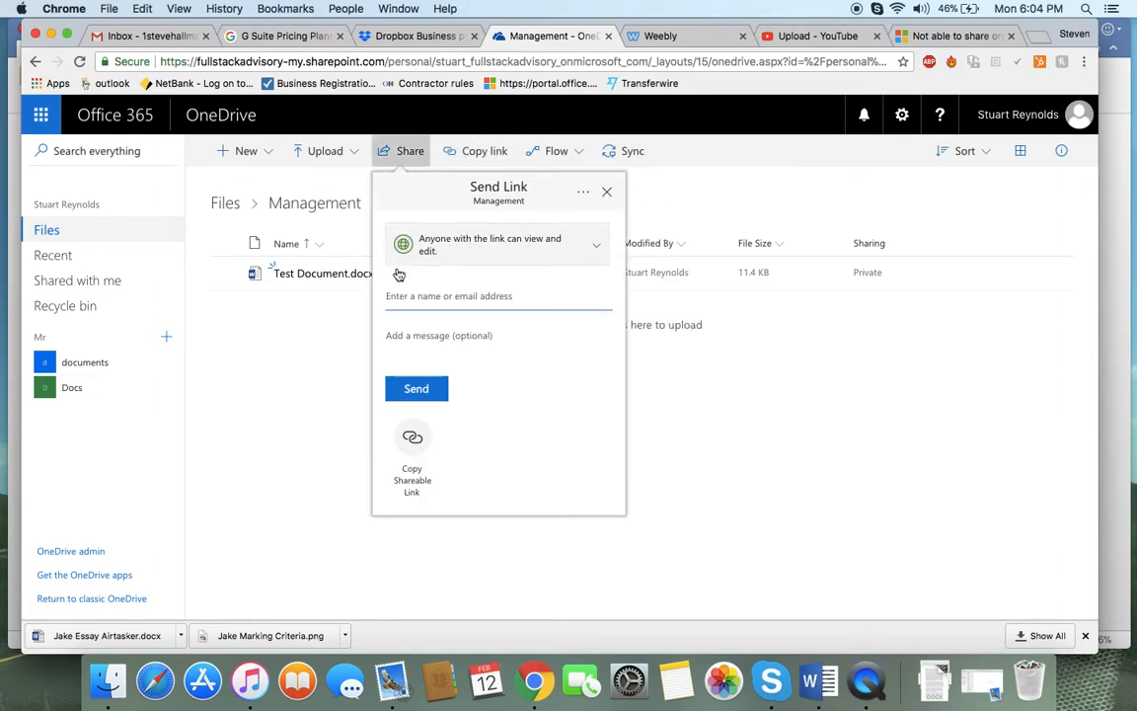
pyautogui.click(454, 297)
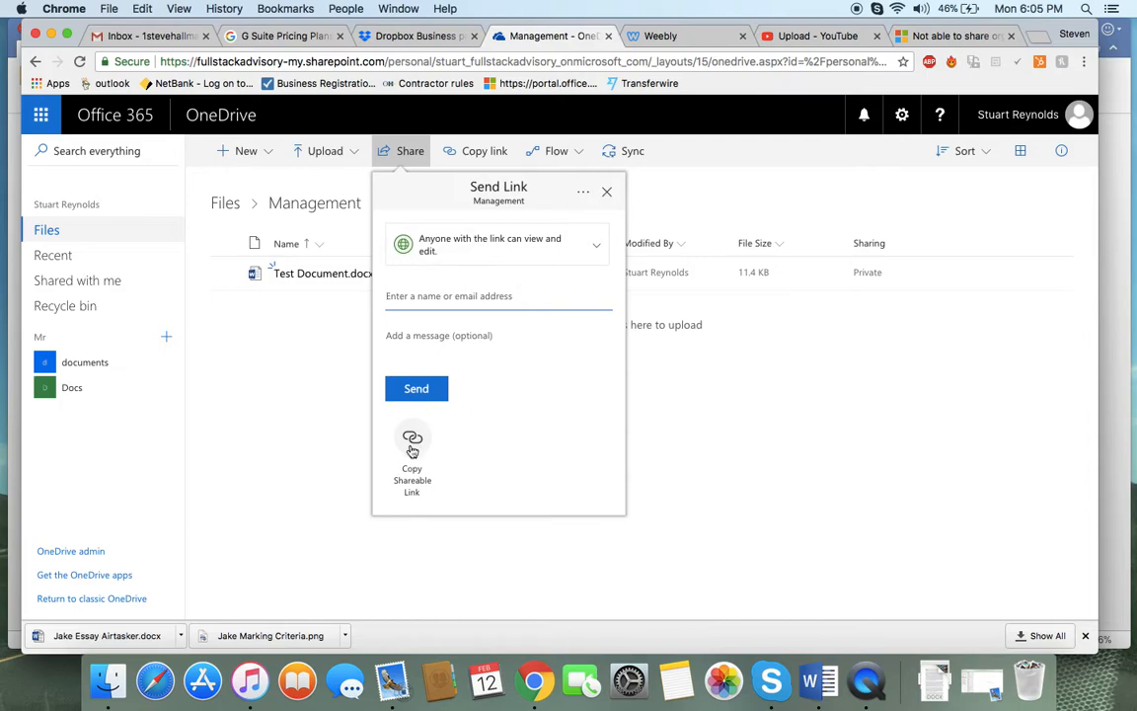
pyautogui.click(606, 192)
# Create a shareable link to the Management folder and copy it to the clipboard
pyautogui.click(460, 151)
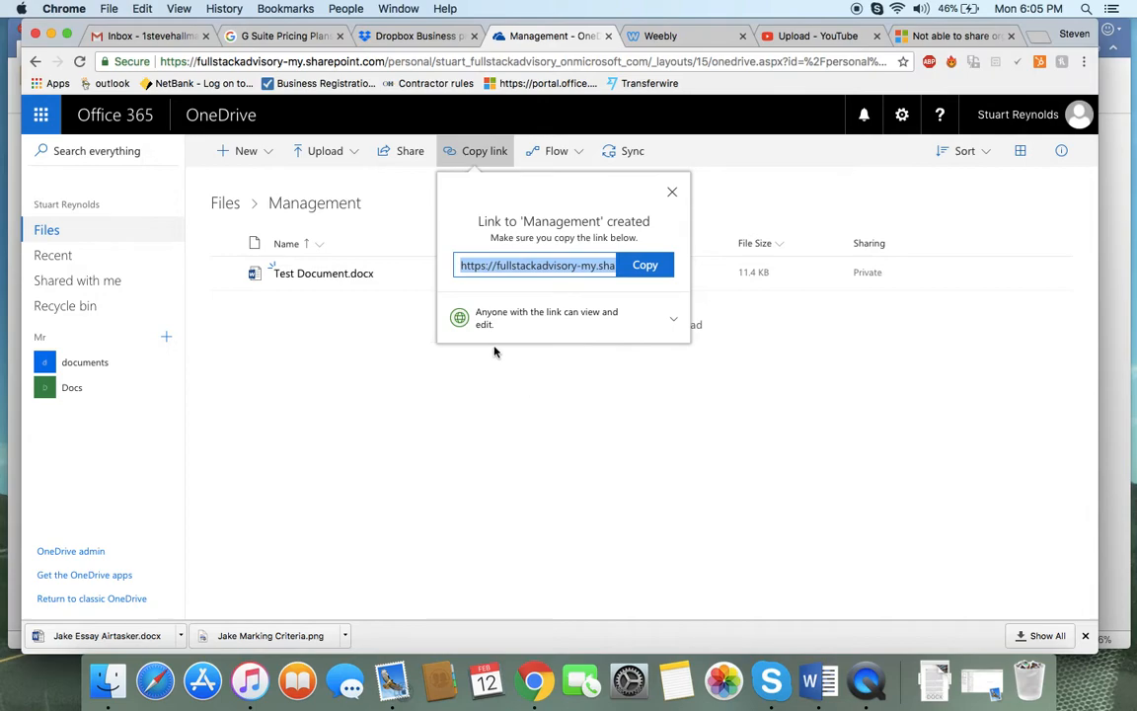
pyautogui.rightClick(463, 265)
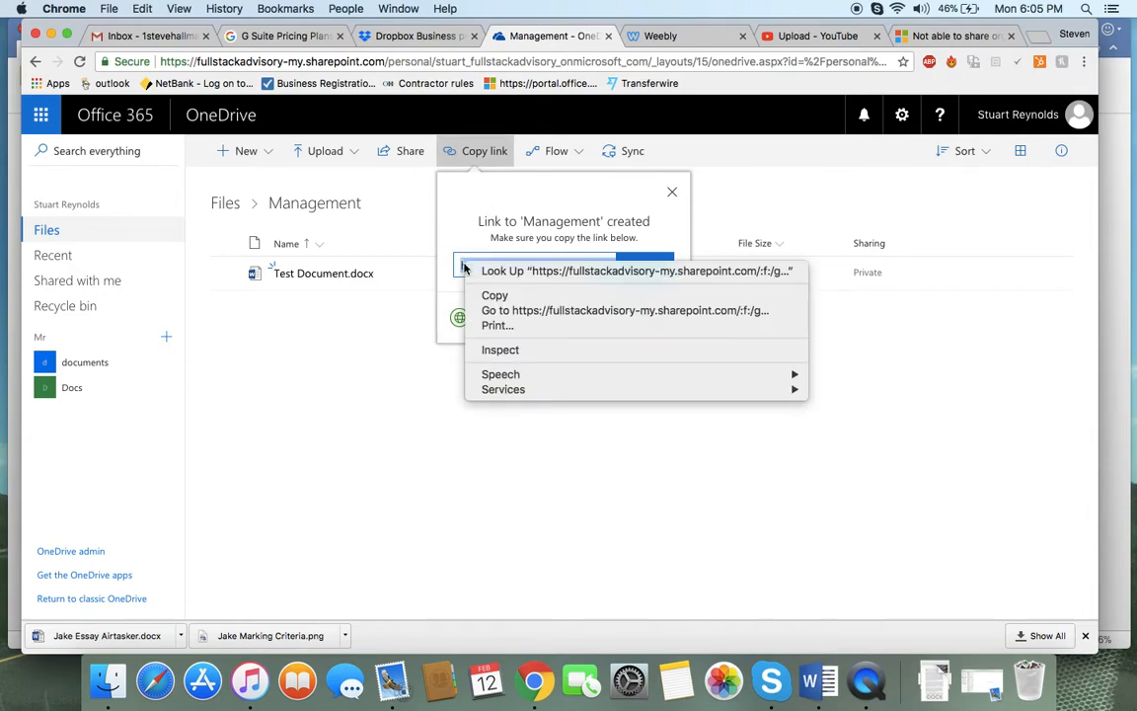
pyautogui.click(489, 294)
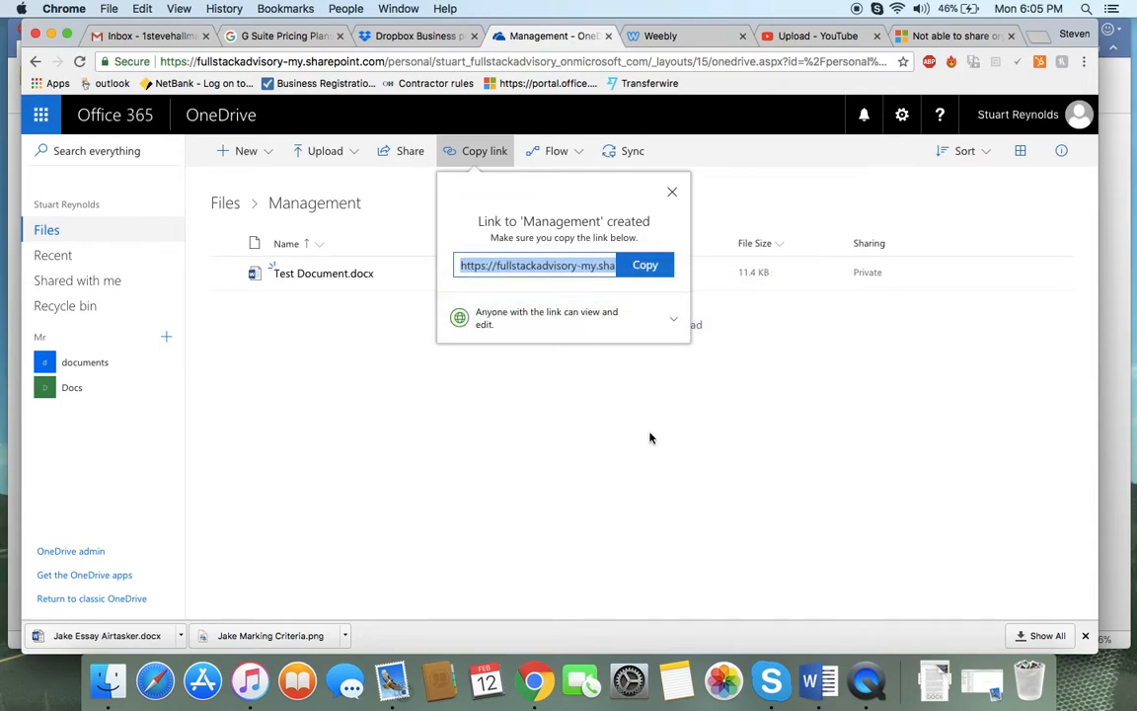
pyautogui.click(666, 455)
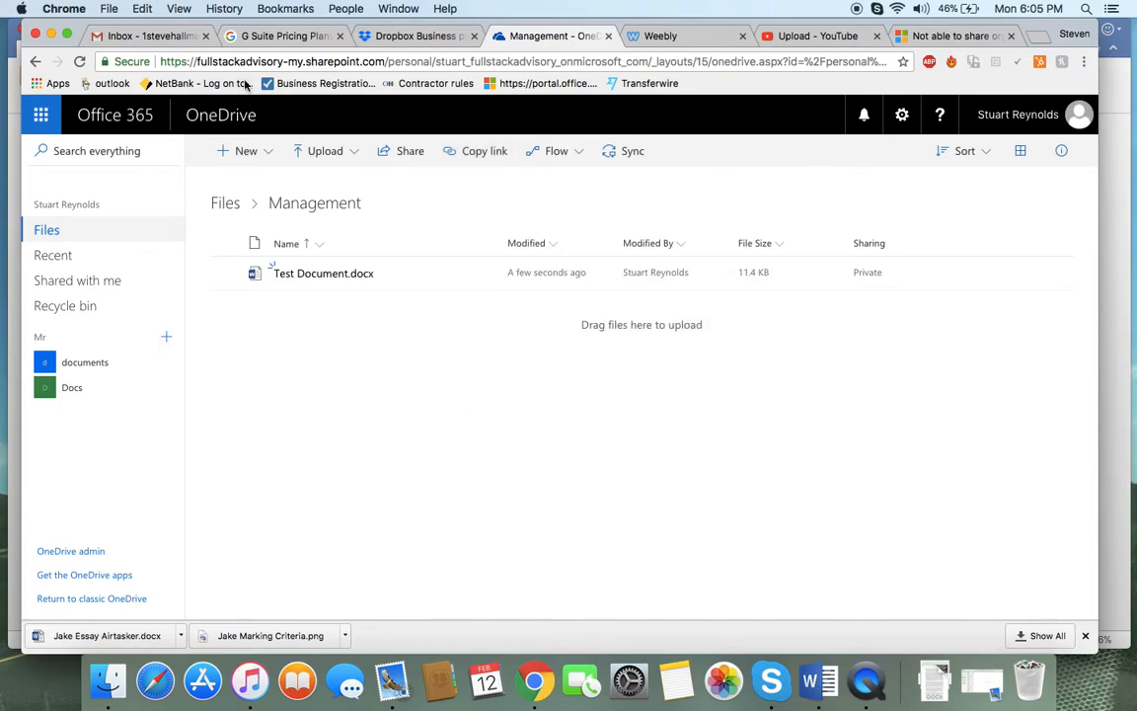
# Paste the Management folder link into a reply to the Airtasker - Sharepoint job email in Gmail
pyautogui.click(141, 38)
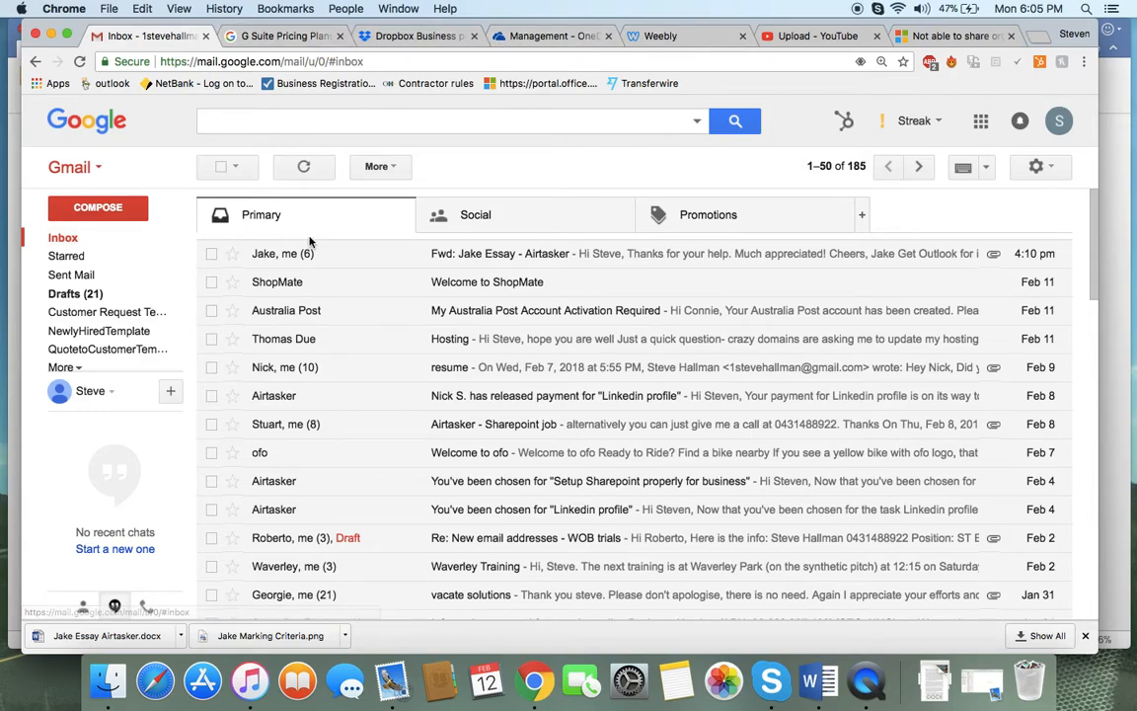
pyautogui.click(378, 425)
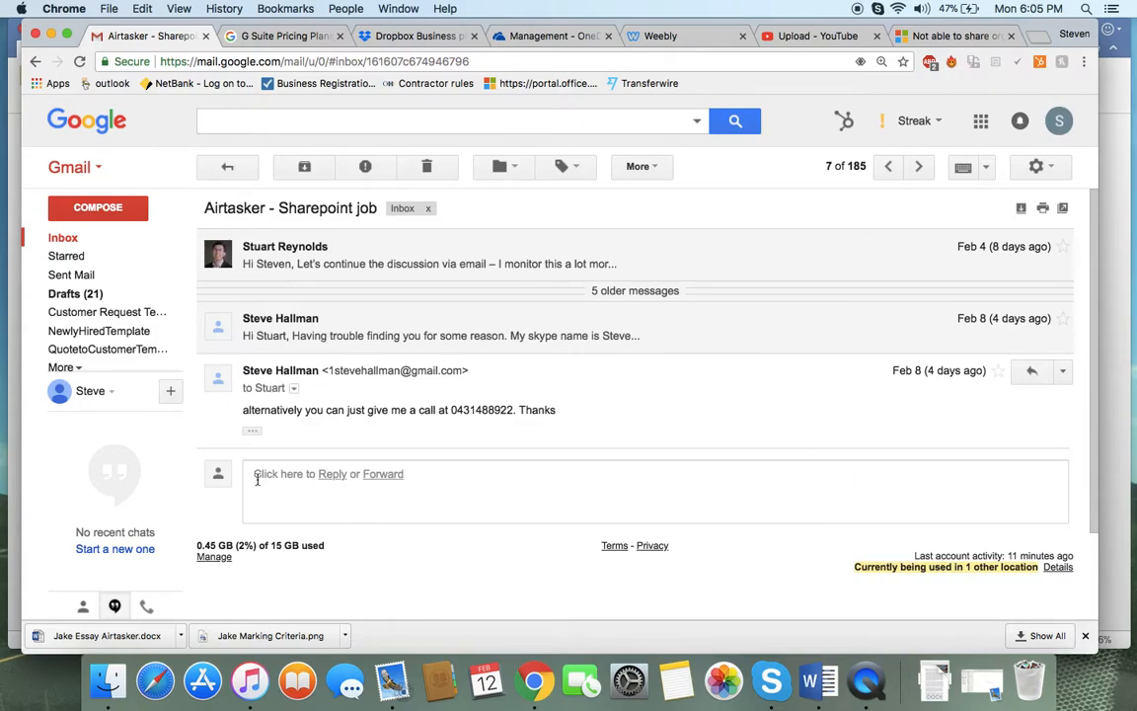
pyautogui.click(256, 476)
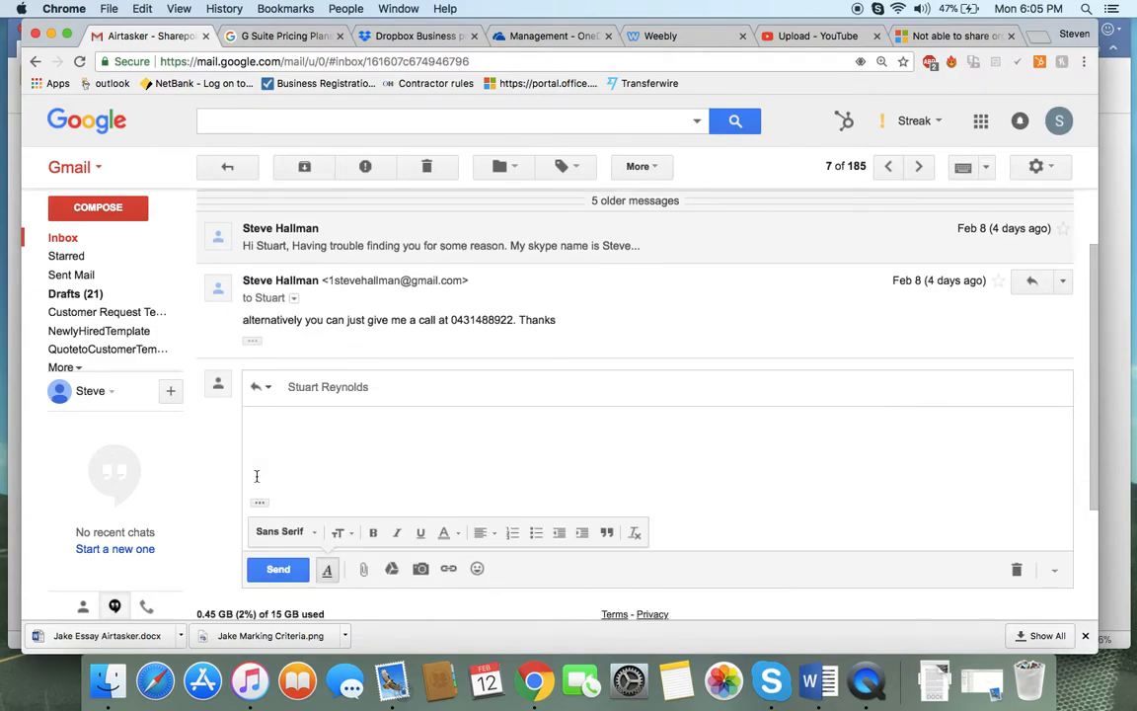
pyautogui.press('super+v')
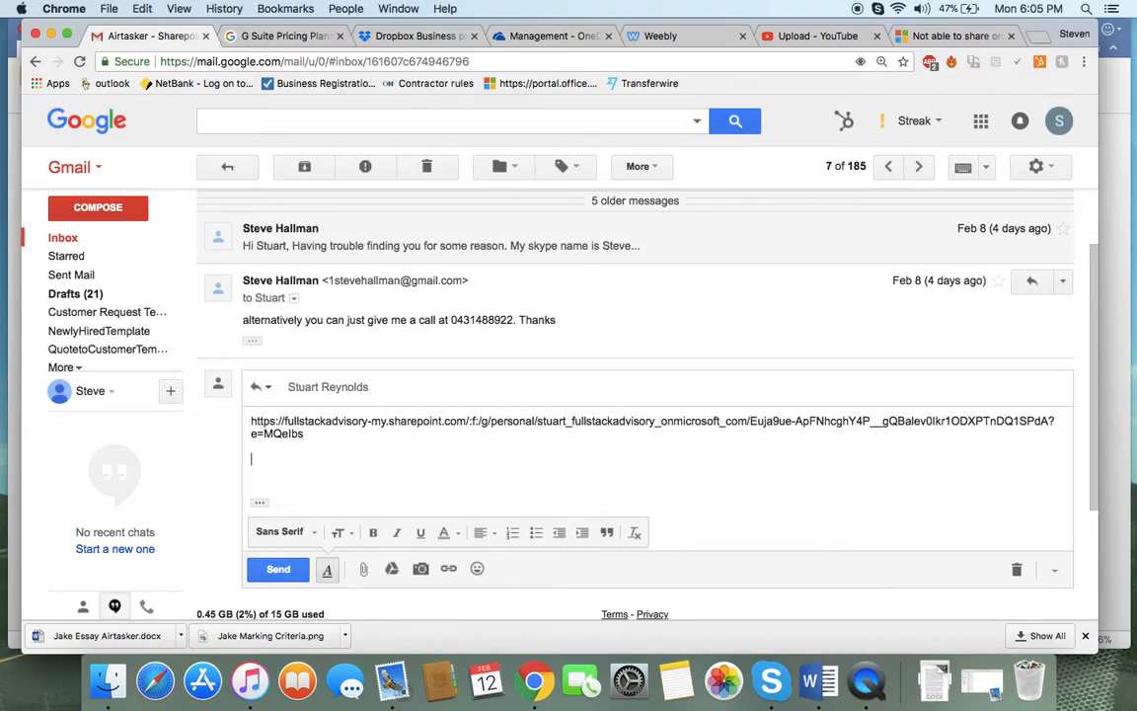
# Follow the pasted link from the email reply to open the shared folder in a new tab
pyautogui.moveTo(327, 436); pyautogui.dragTo(211, 406)
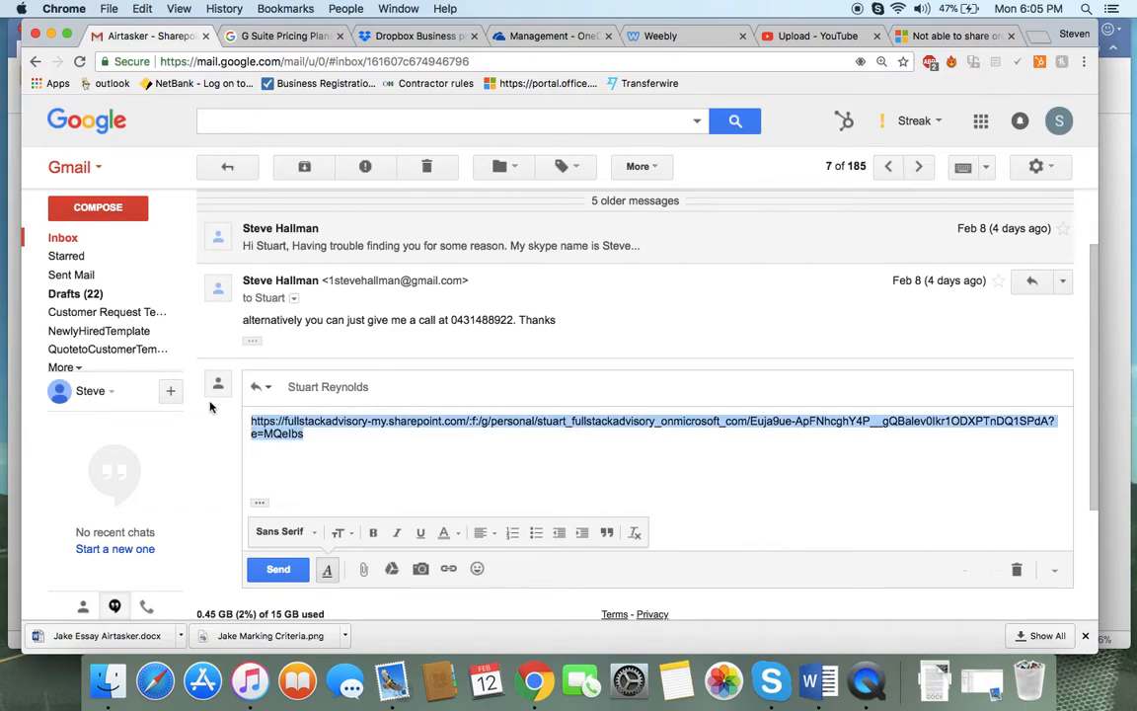
pyautogui.click(390, 466)
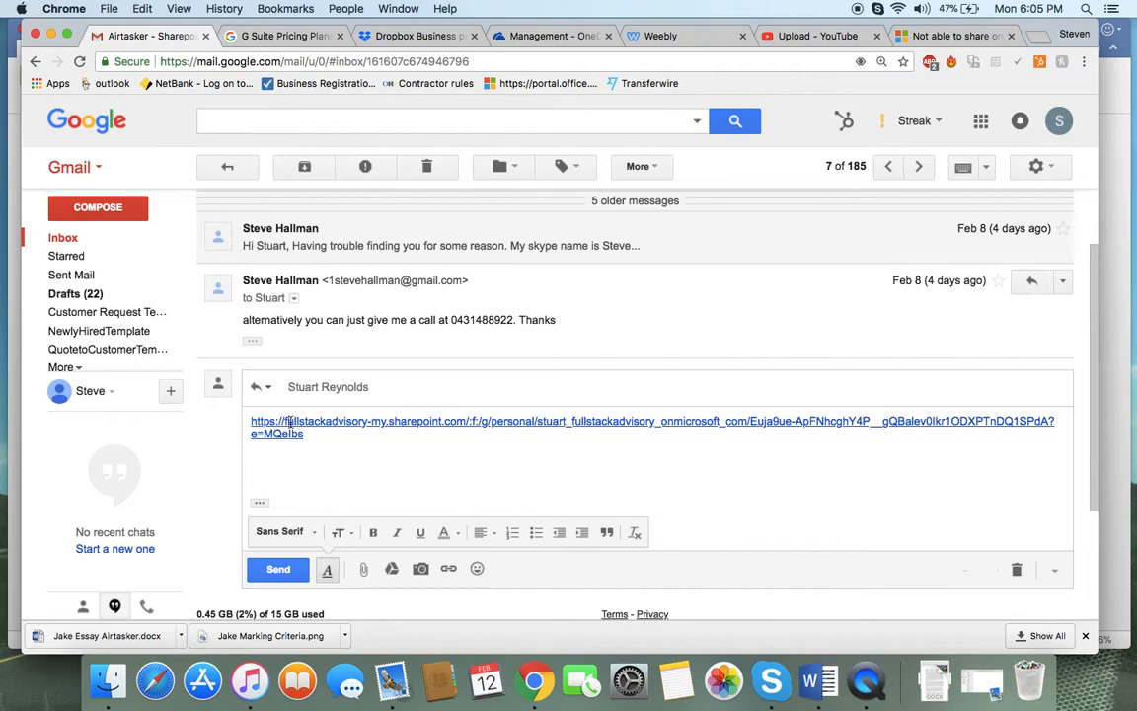
pyautogui.click(289, 421)
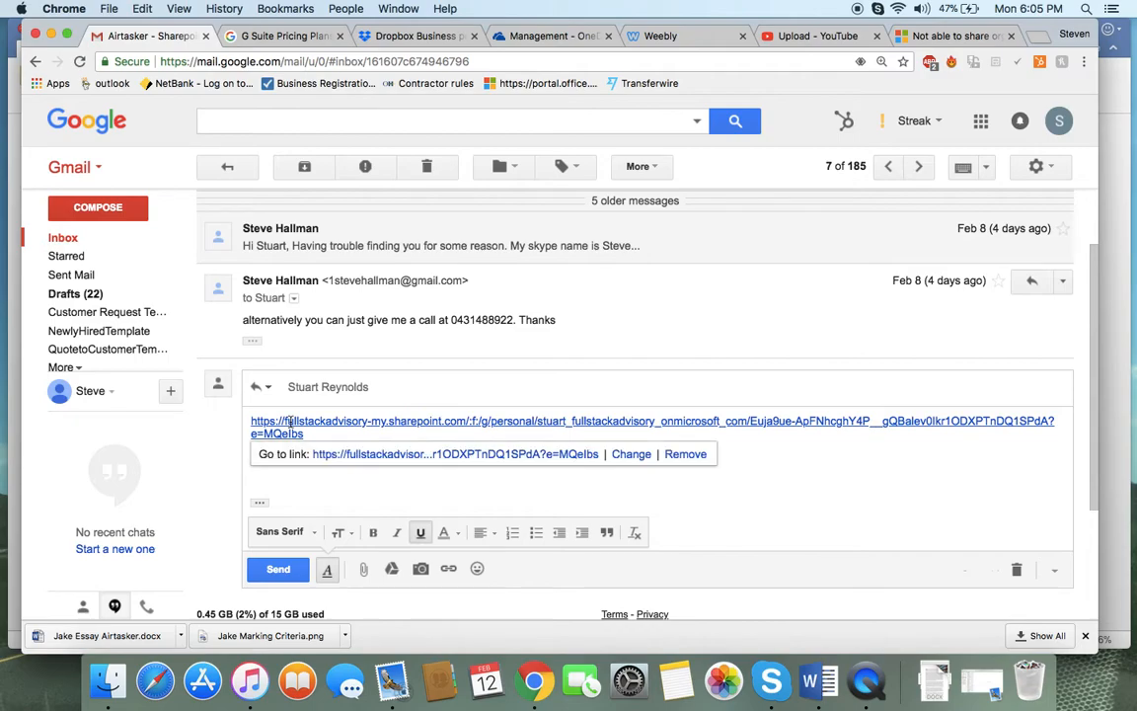
pyautogui.click(495, 456)
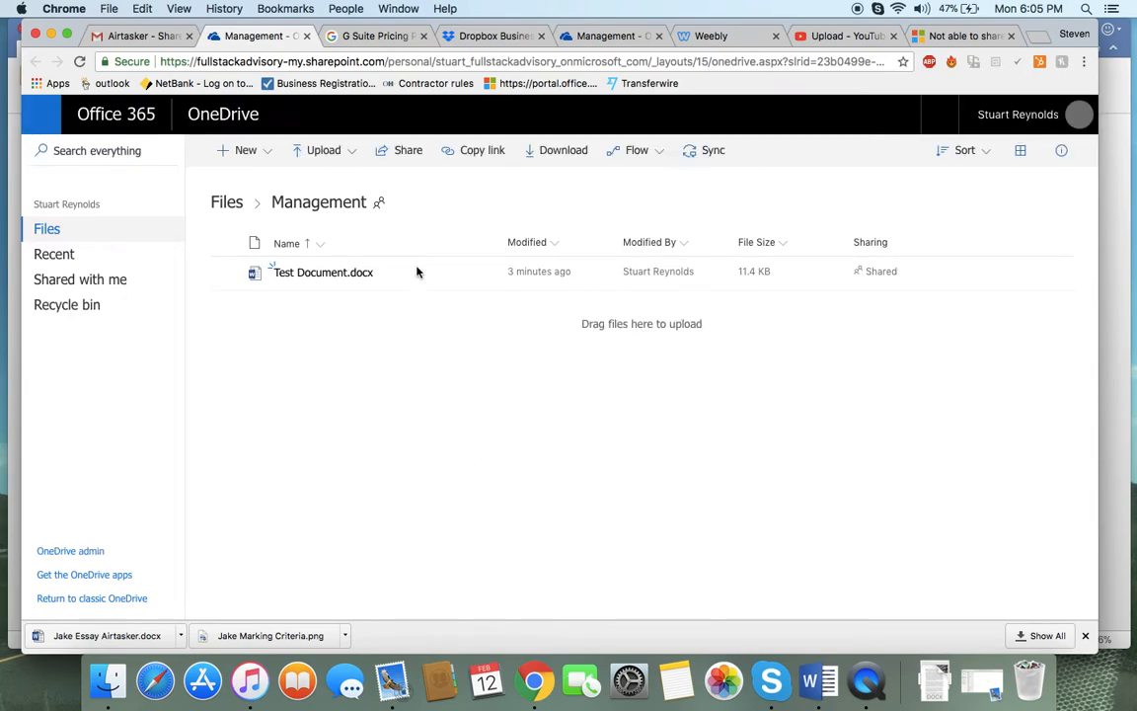
# Navigate up to Files in the link's tab and inspect what the file list shows
pyautogui.click(227, 203)
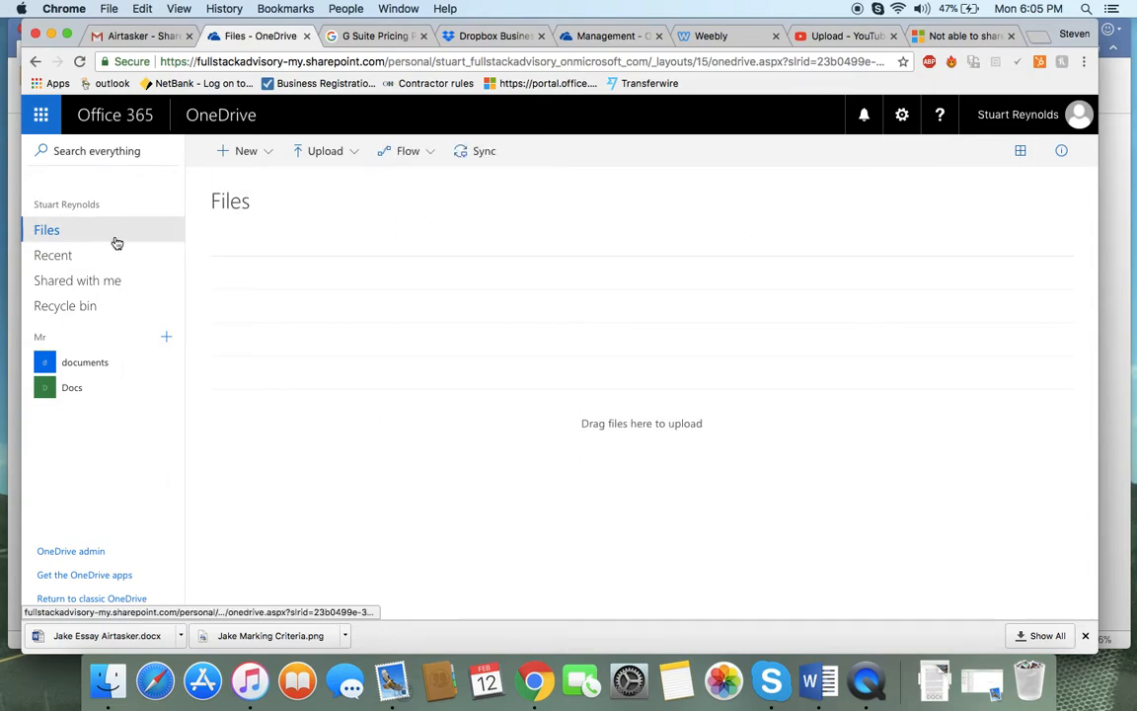
pyautogui.click(289, 262)
pyautogui.click(287, 237)
pyautogui.click(287, 276)
pyautogui.click(288, 307)
pyautogui.click(290, 379)
pyautogui.click(292, 339)
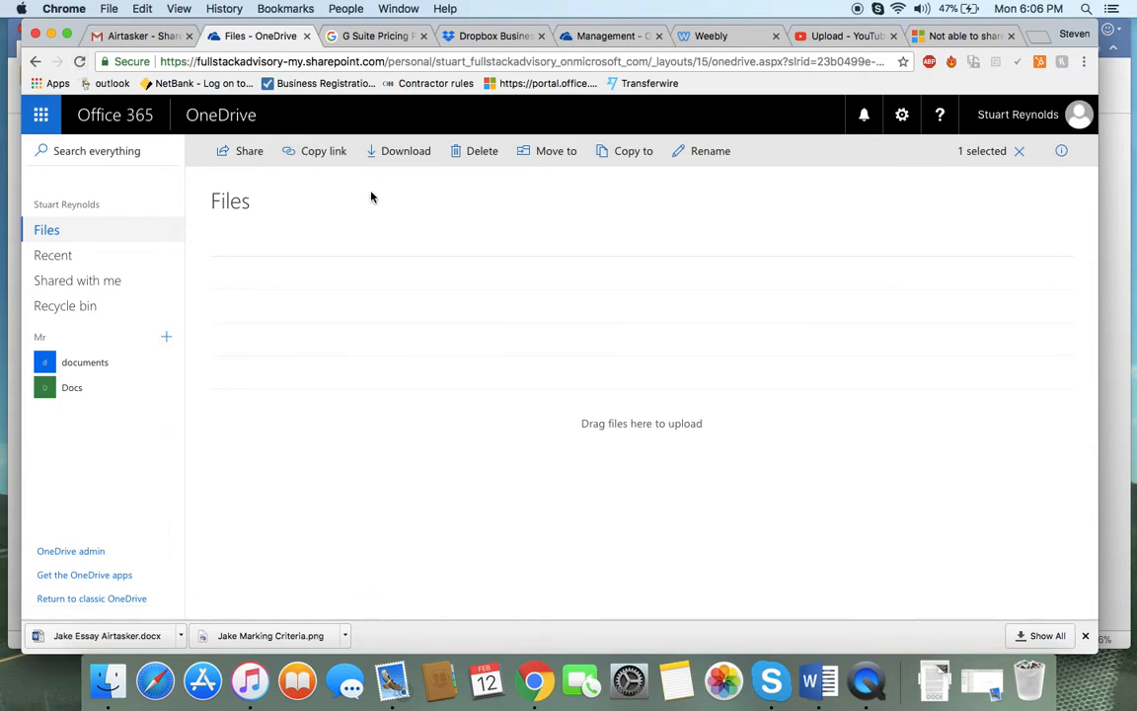
pyautogui.click(475, 269)
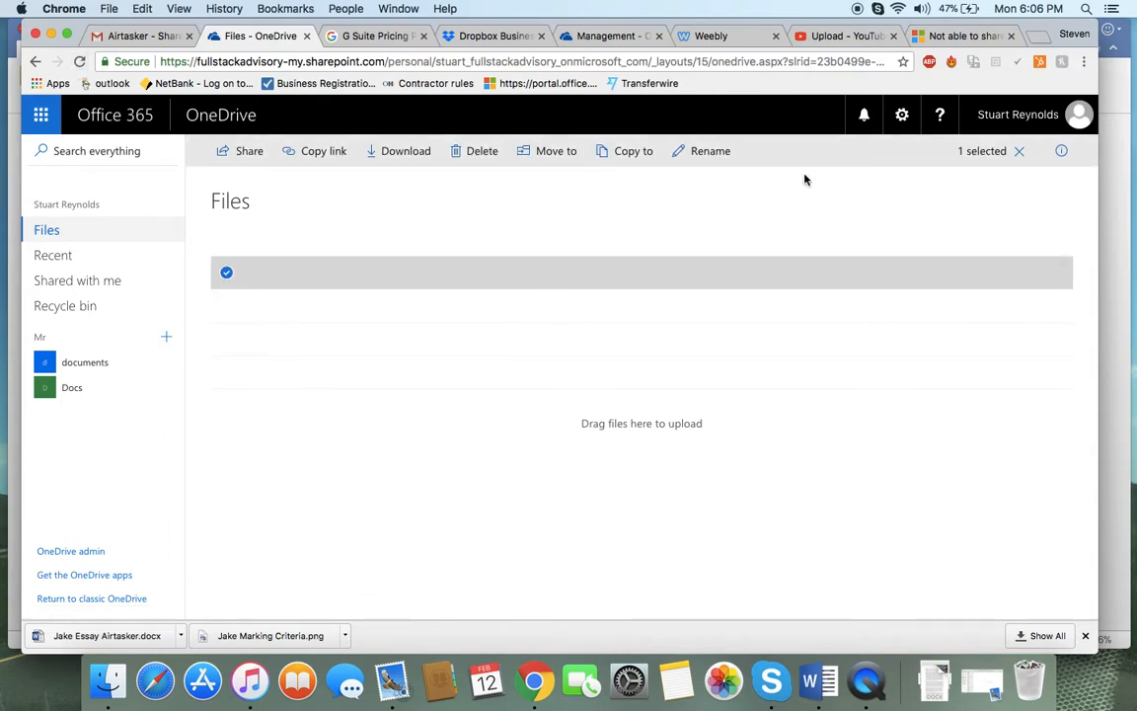
pyautogui.click(1018, 151)
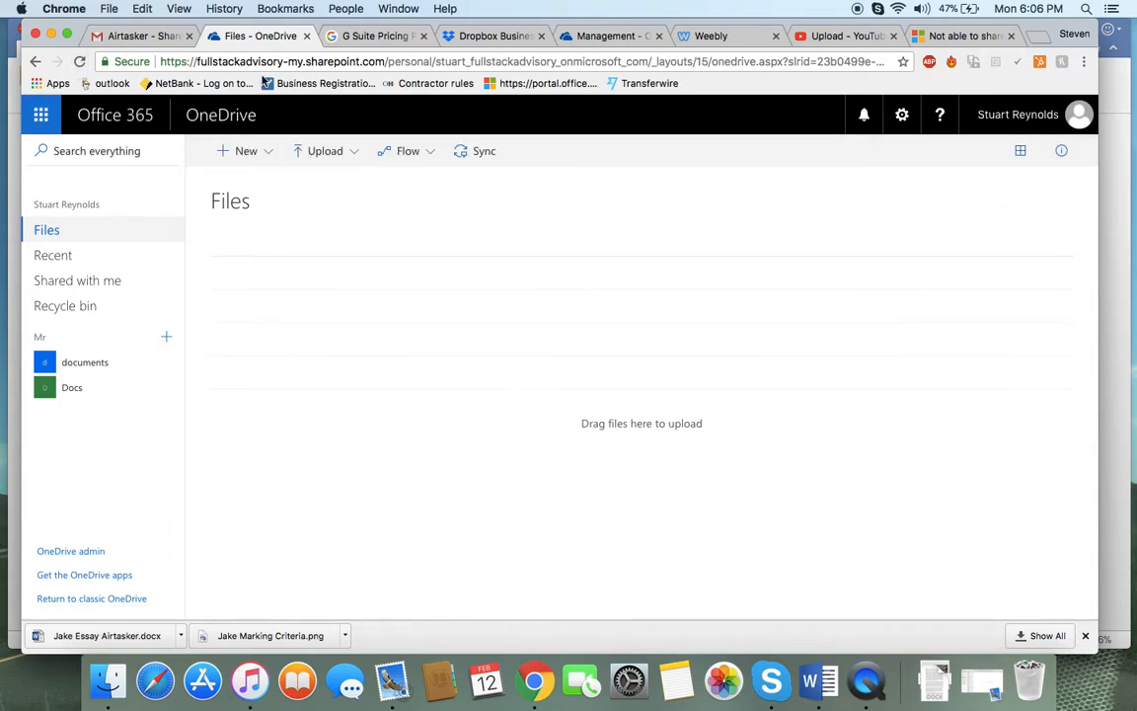
# Open the shared link again from the email reply and compare the OneDrive tabs
pyautogui.click(128, 35)
pyautogui.click(379, 423)
pyautogui.click(397, 451)
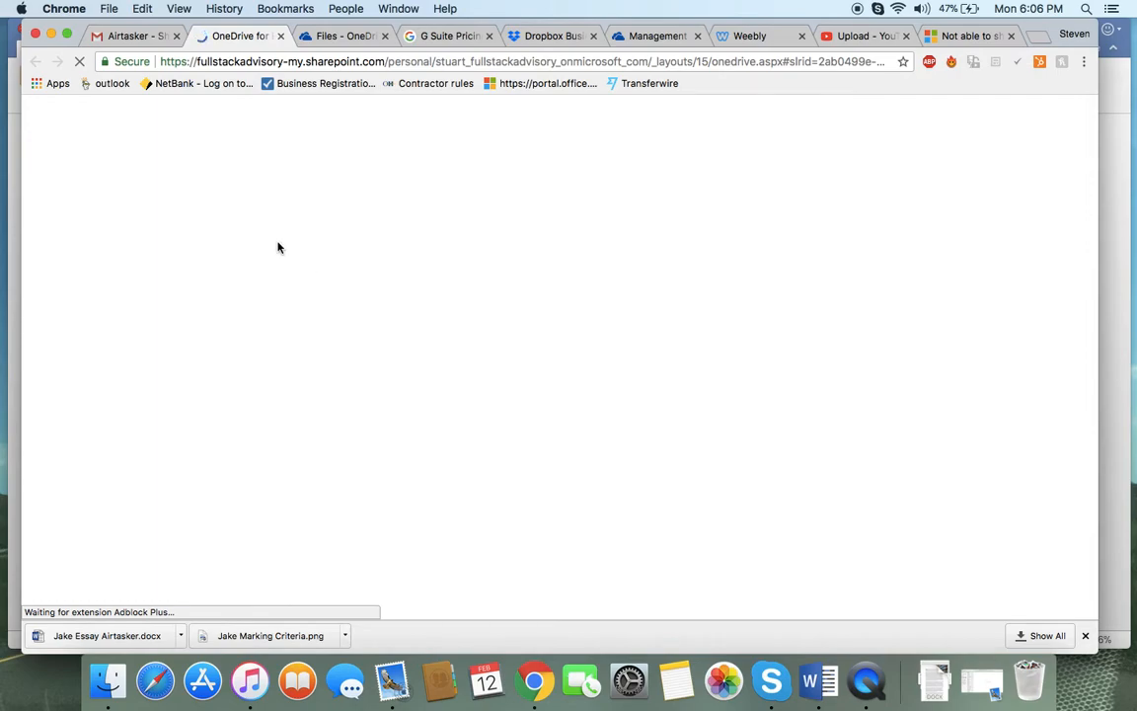
pyautogui.click(325, 37)
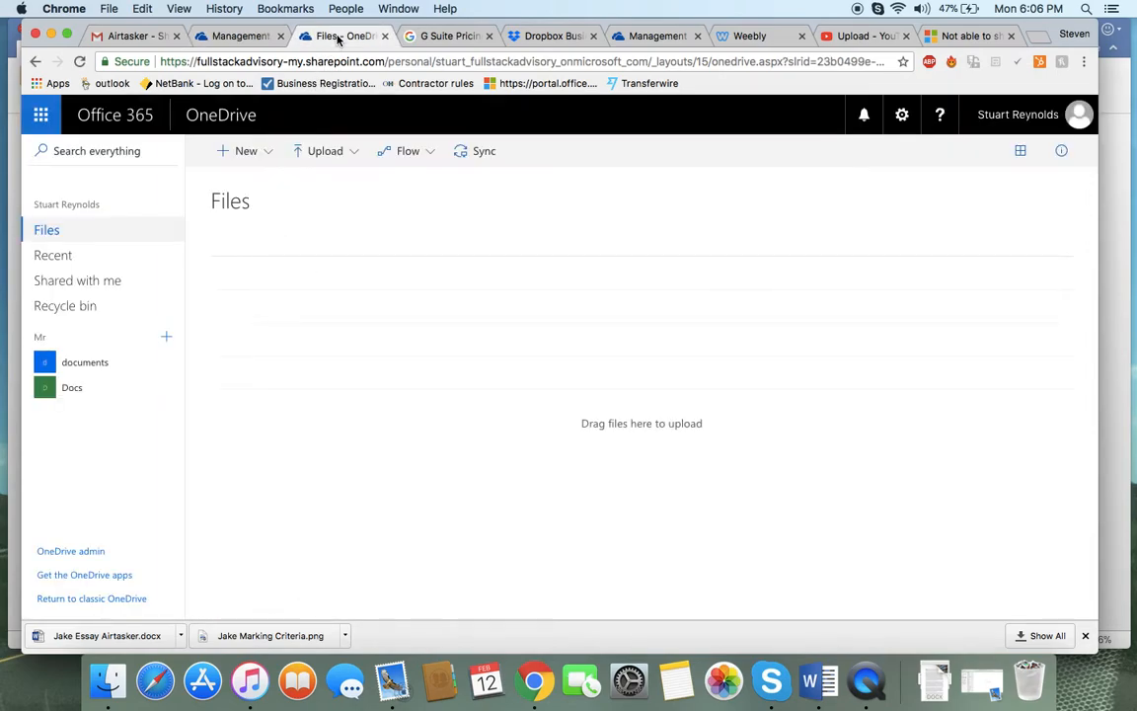
pyautogui.click(255, 36)
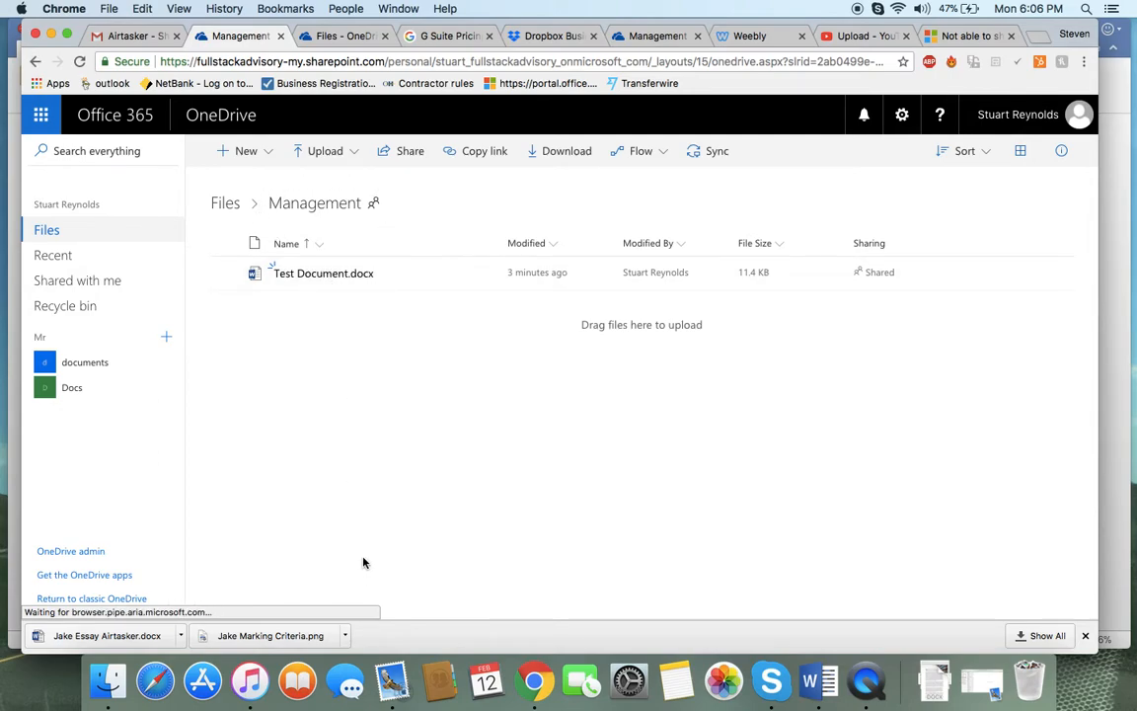
pyautogui.click(336, 151)
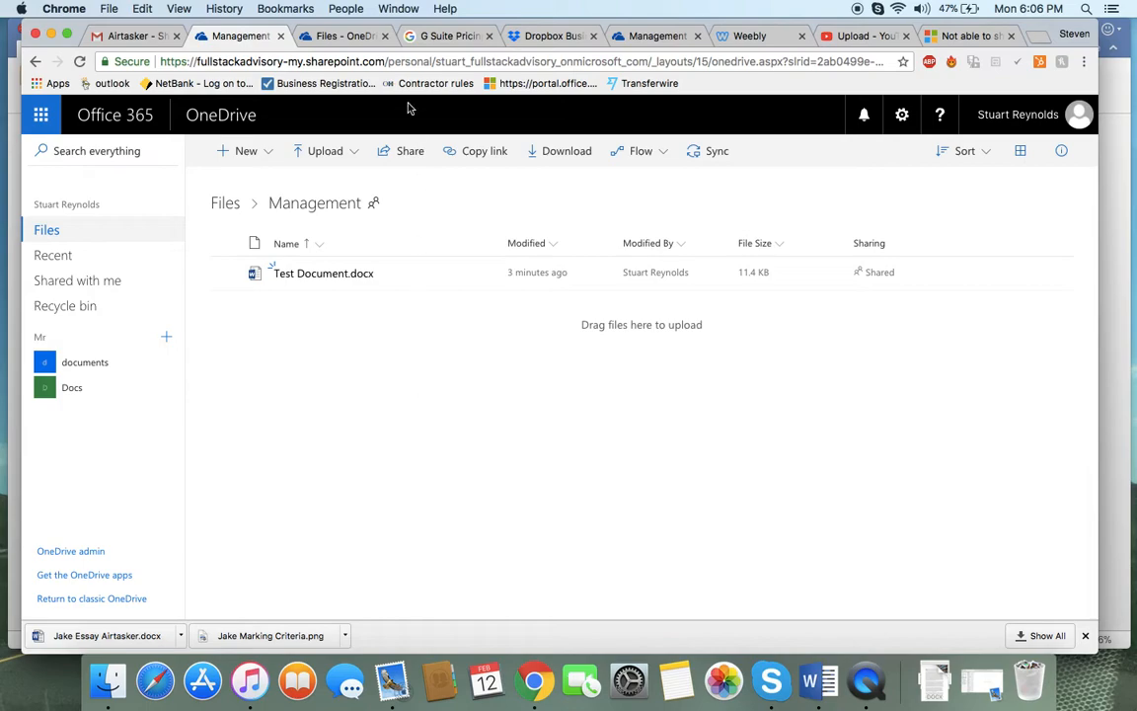
# Return to the top-level Files list in the original OneDrive tab to check the Management folder
pyautogui.click(663, 36)
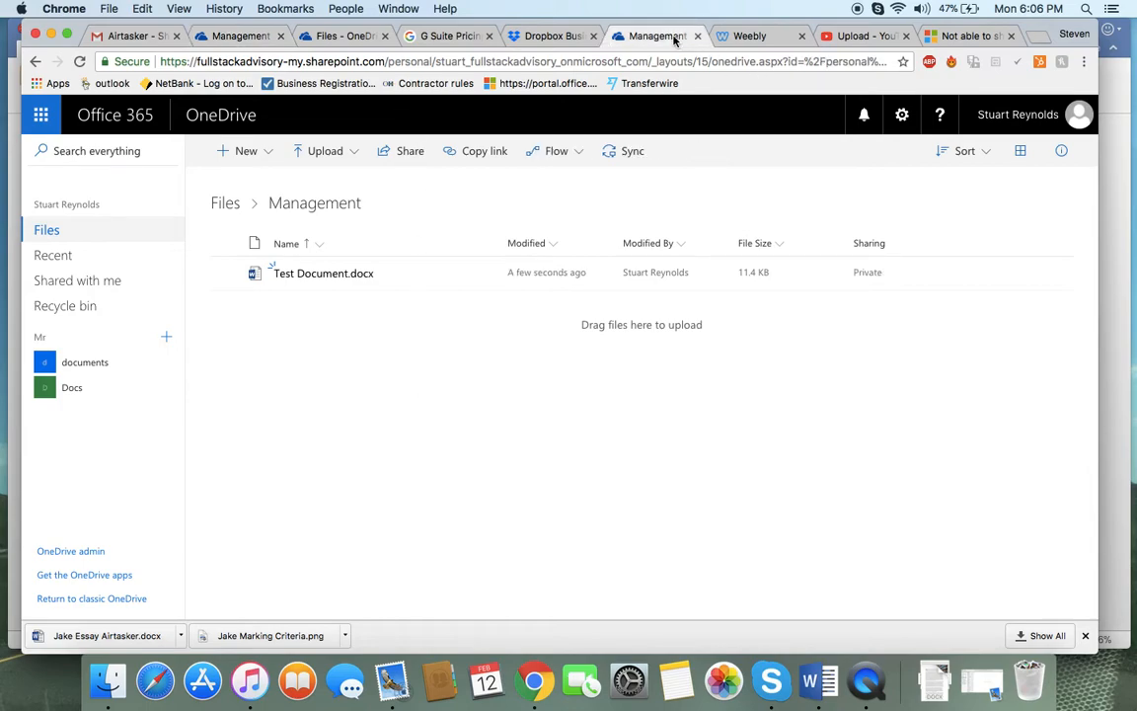
pyautogui.click(220, 204)
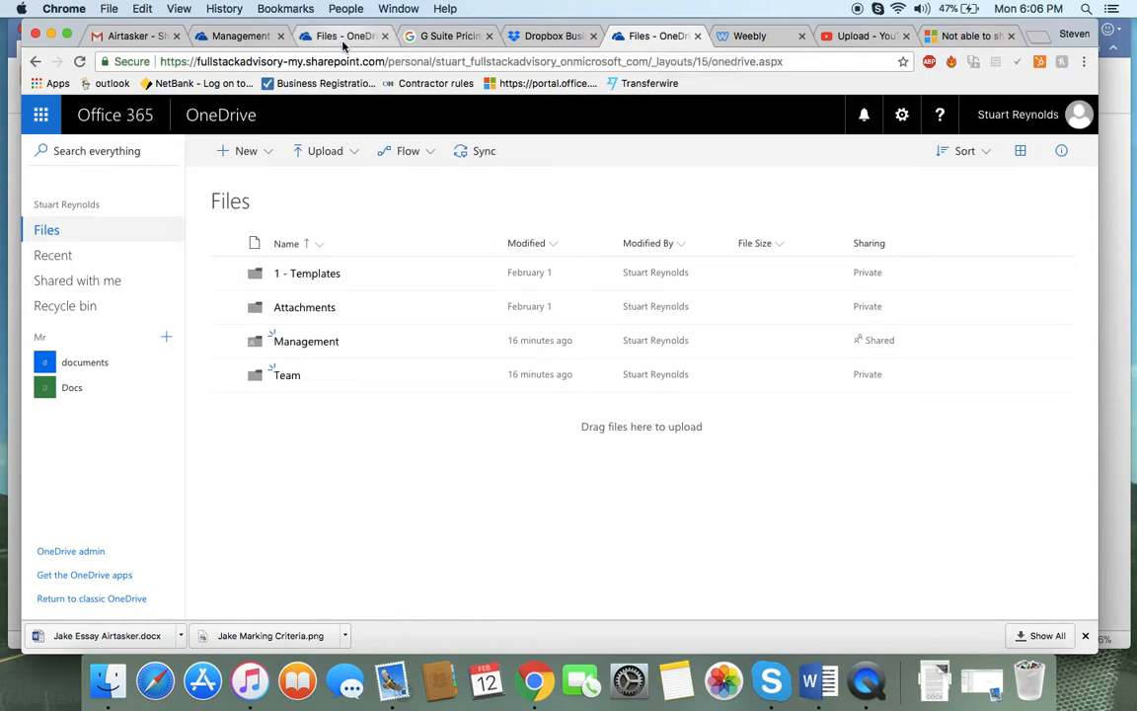
pyautogui.click(143, 37)
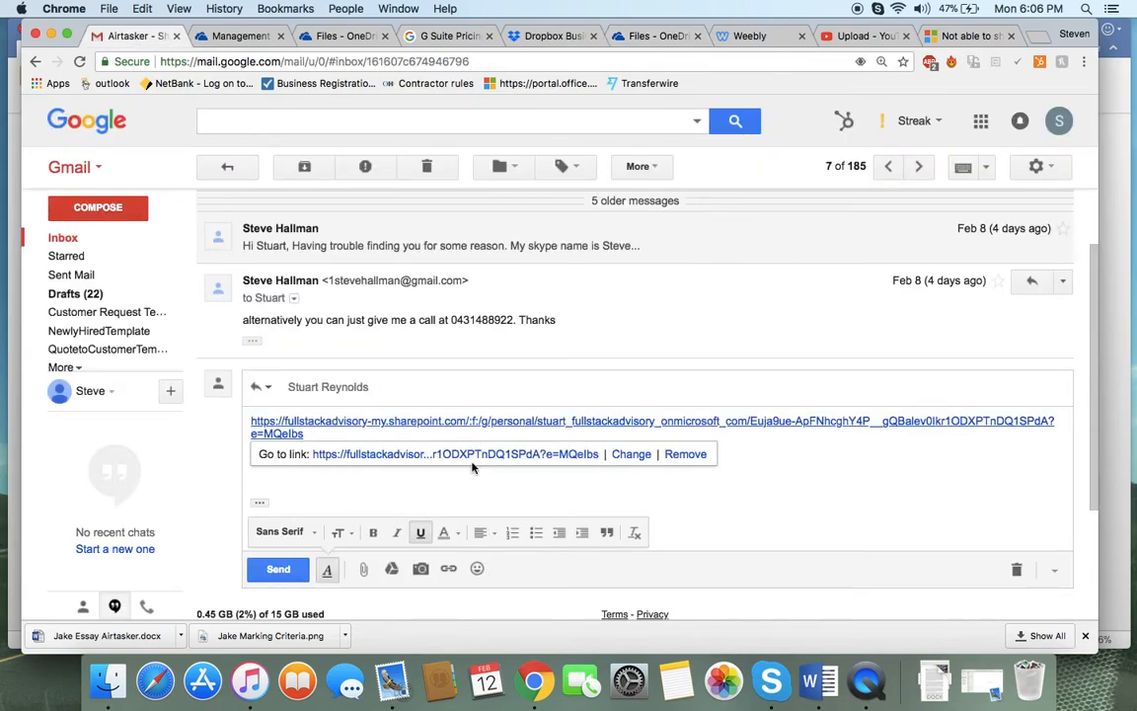
pyautogui.click(226, 36)
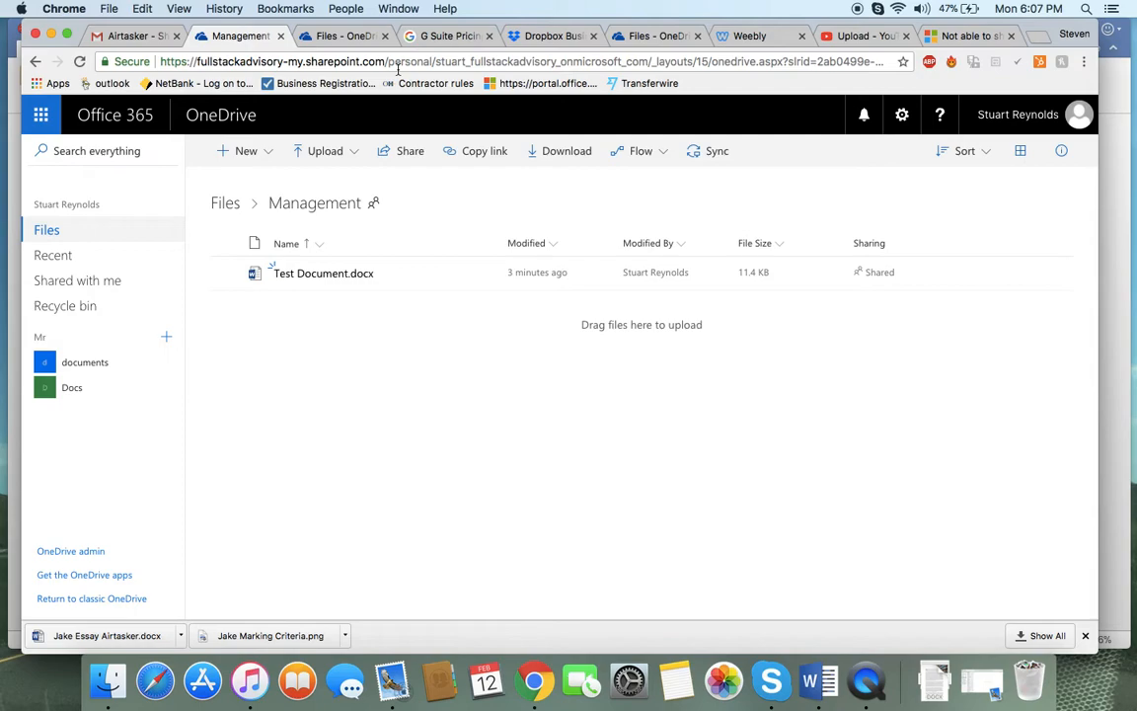
pyautogui.click(654, 36)
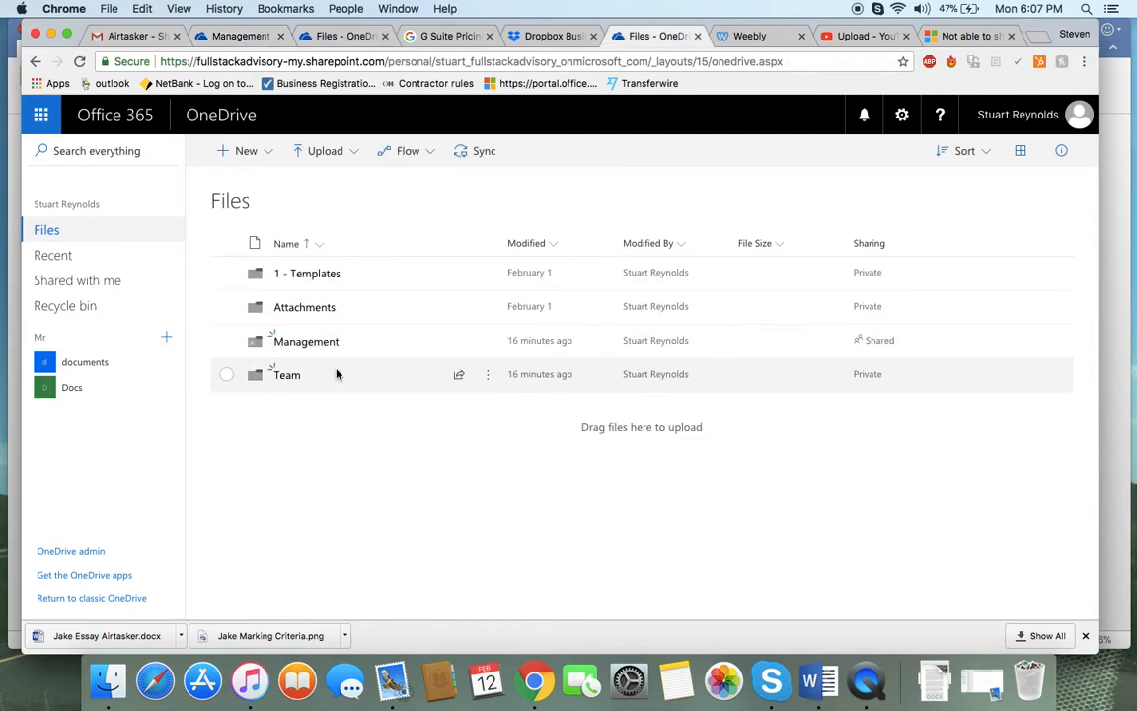
# Remove the anyone-with-the-link sharing link from the Management folder through Manage access
pyautogui.click(887, 341)
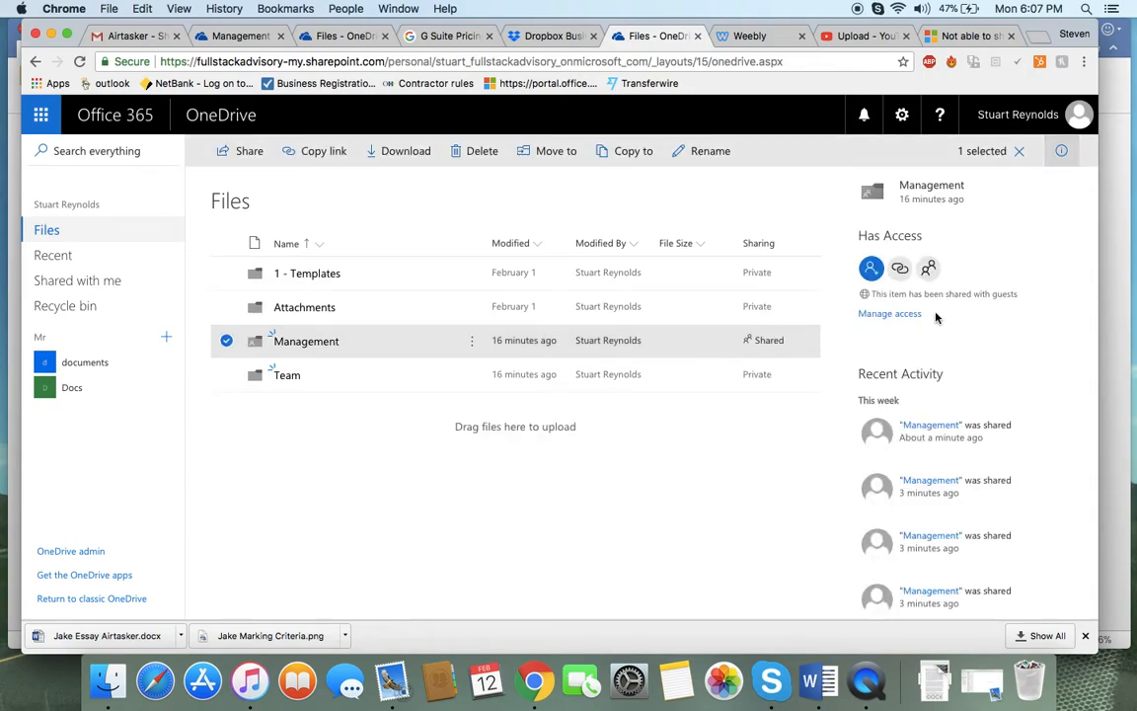
pyautogui.click(887, 314)
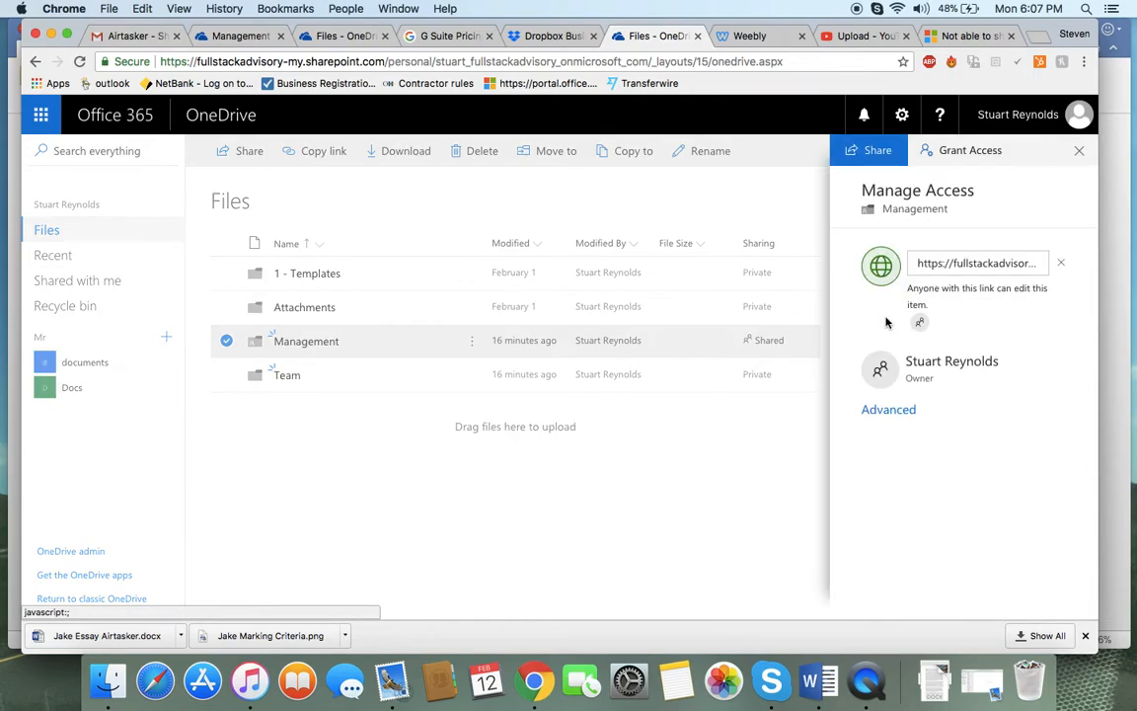
pyautogui.click(1062, 264)
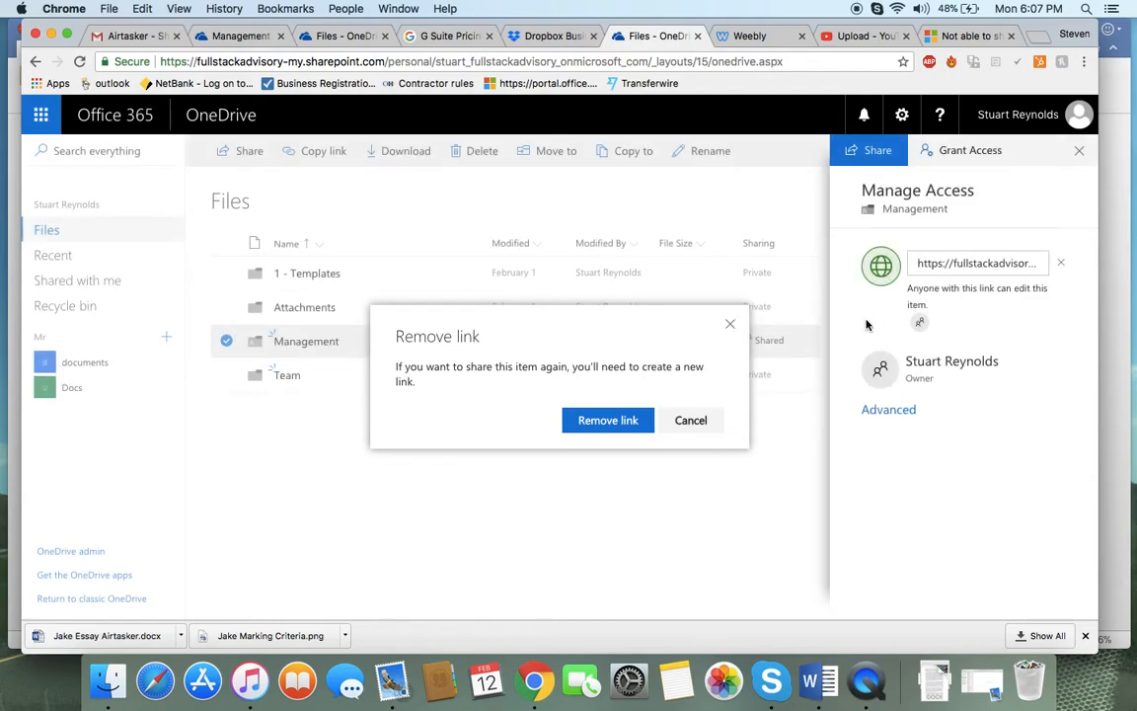
pyautogui.click(731, 327)
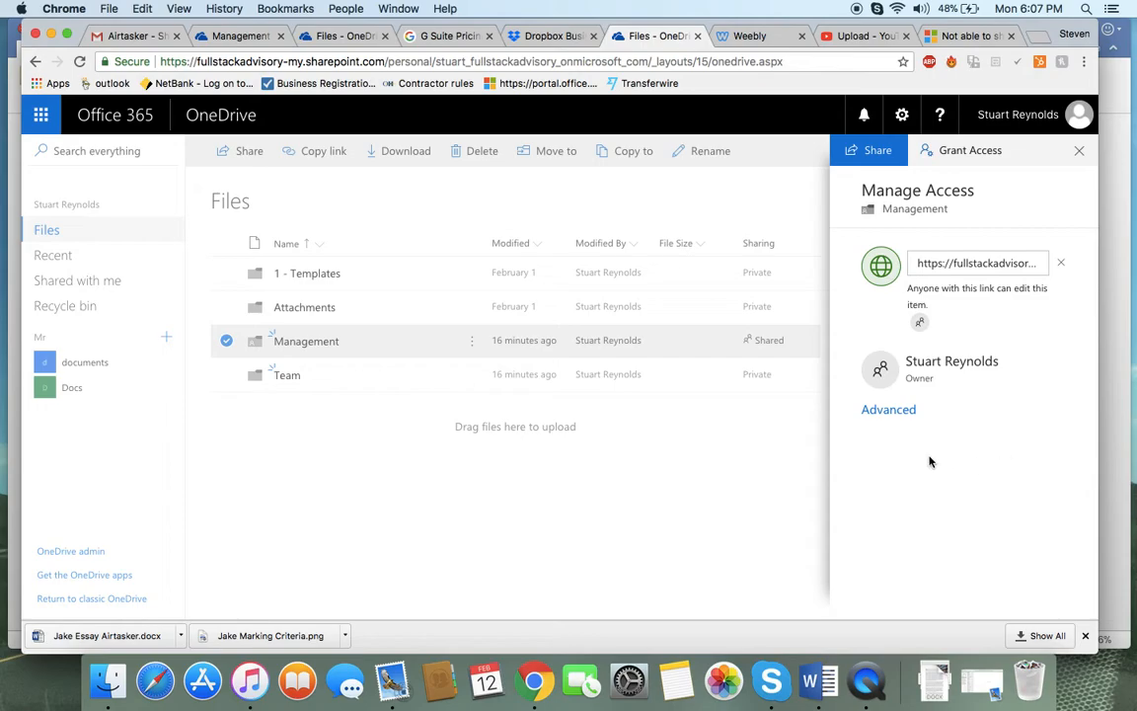
pyautogui.click(1061, 263)
pyautogui.click(591, 421)
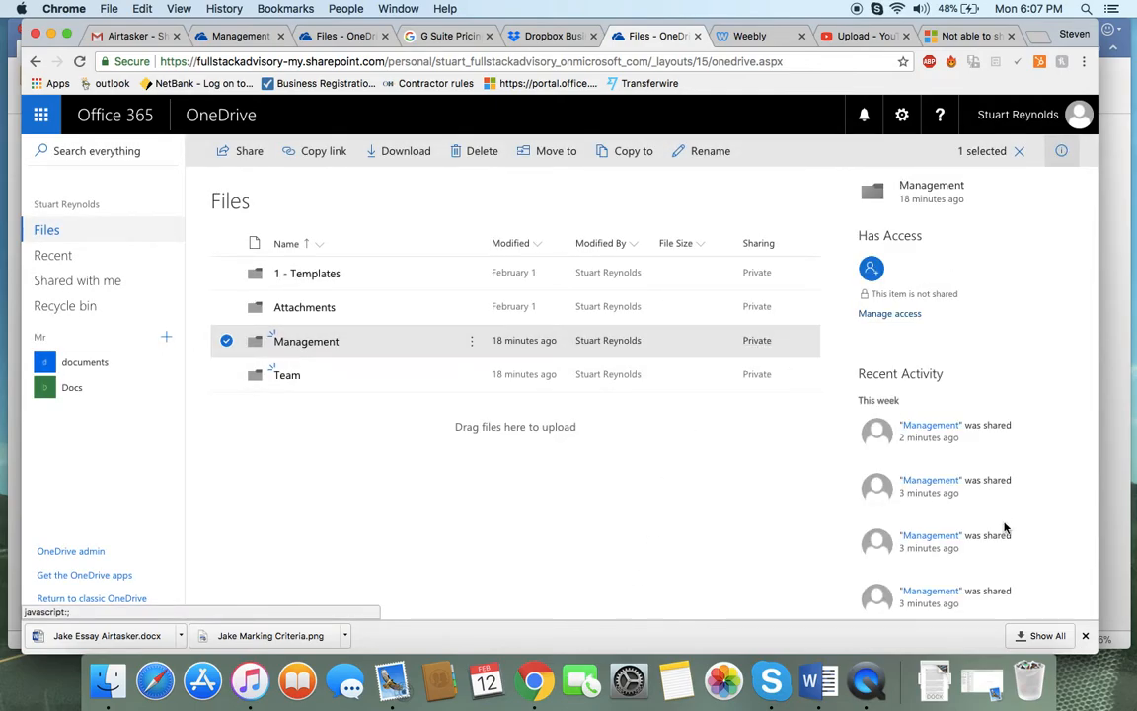
# Compare the Management folder's sharing state across the open OneDrive tabs
pyautogui.scroll(-4, 1005, 528)
pyautogui.scroll(4, 1009, 528)
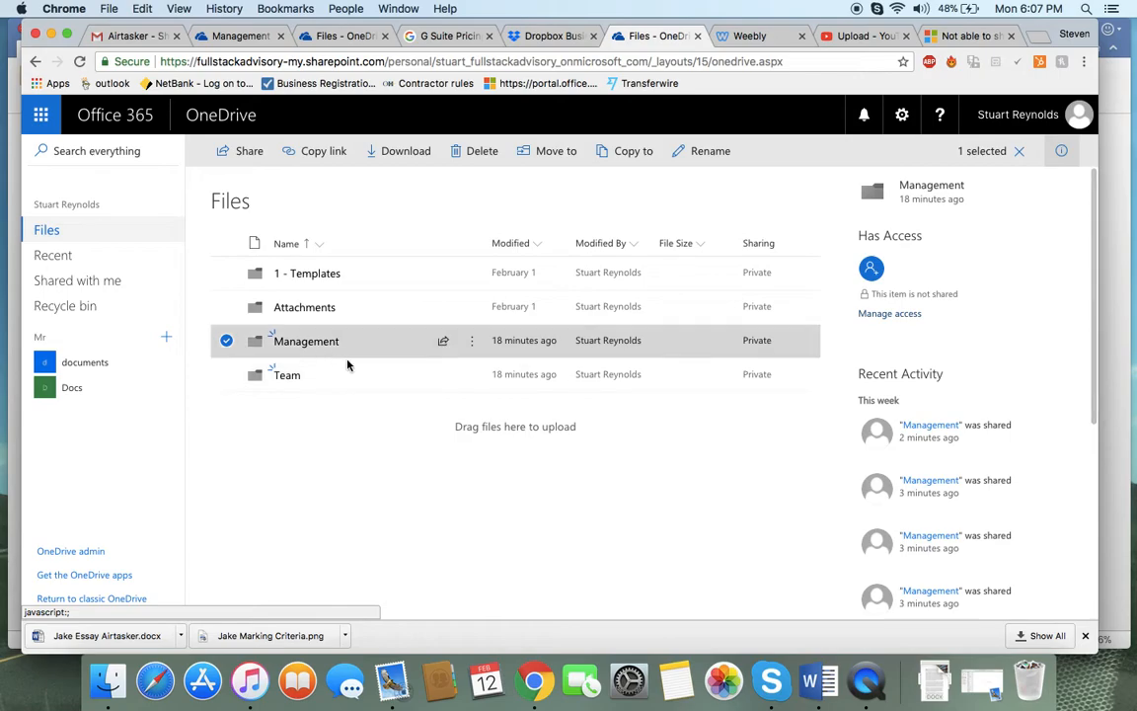
pyautogui.click(235, 37)
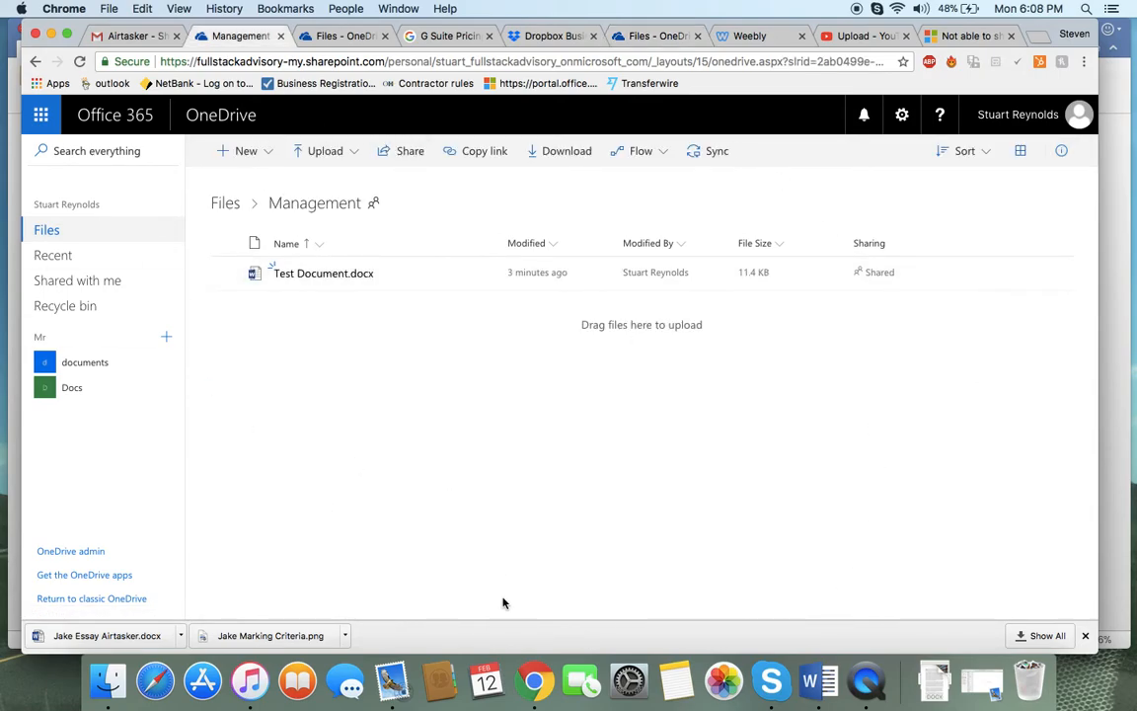
pyautogui.click(654, 36)
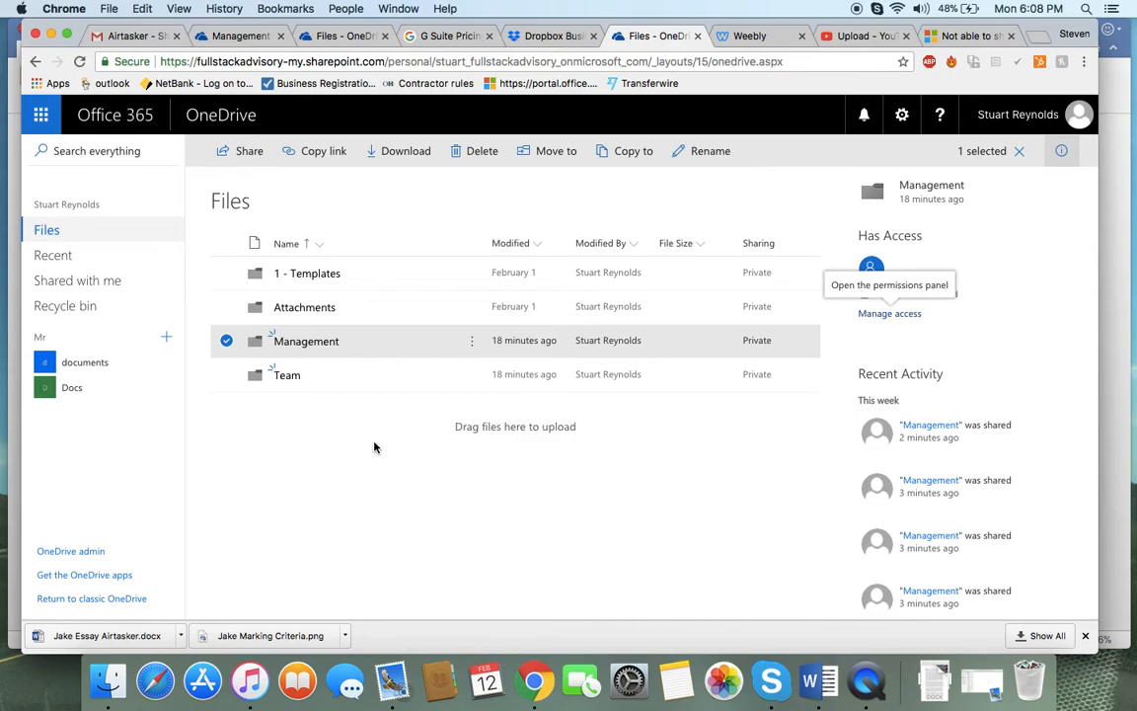
# Open the Management folder, download Test Document.docx, and open the downloaded file in Word
pyautogui.click(294, 344)
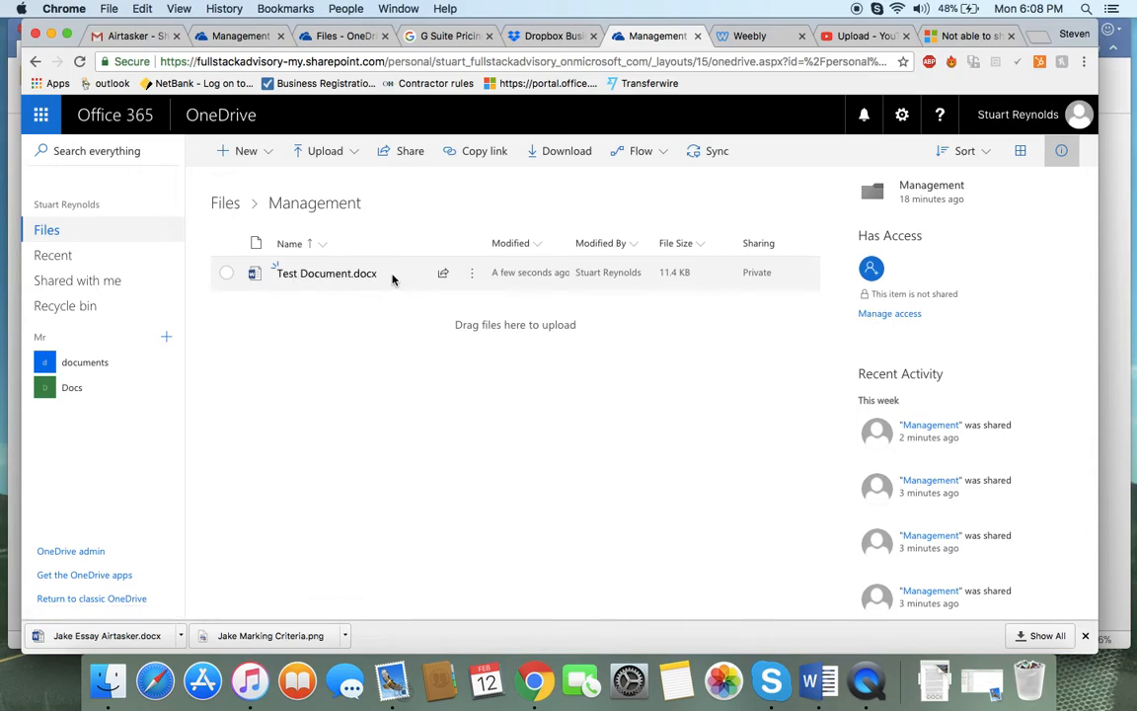
pyautogui.click(473, 276)
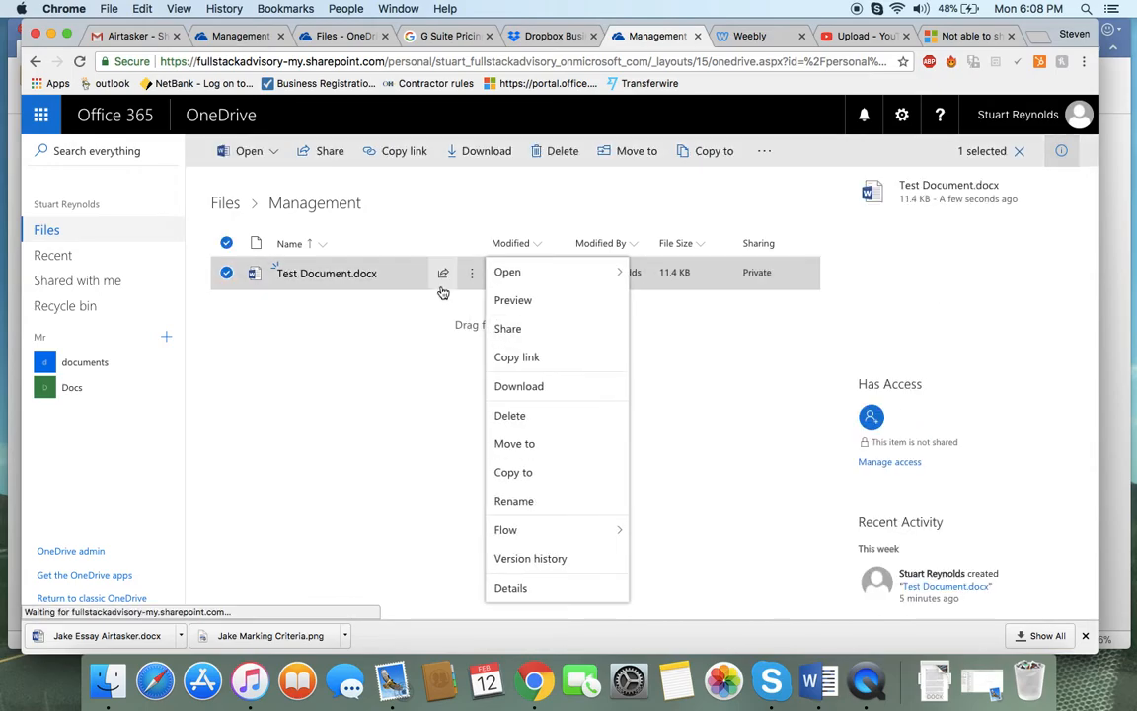
pyautogui.click(526, 390)
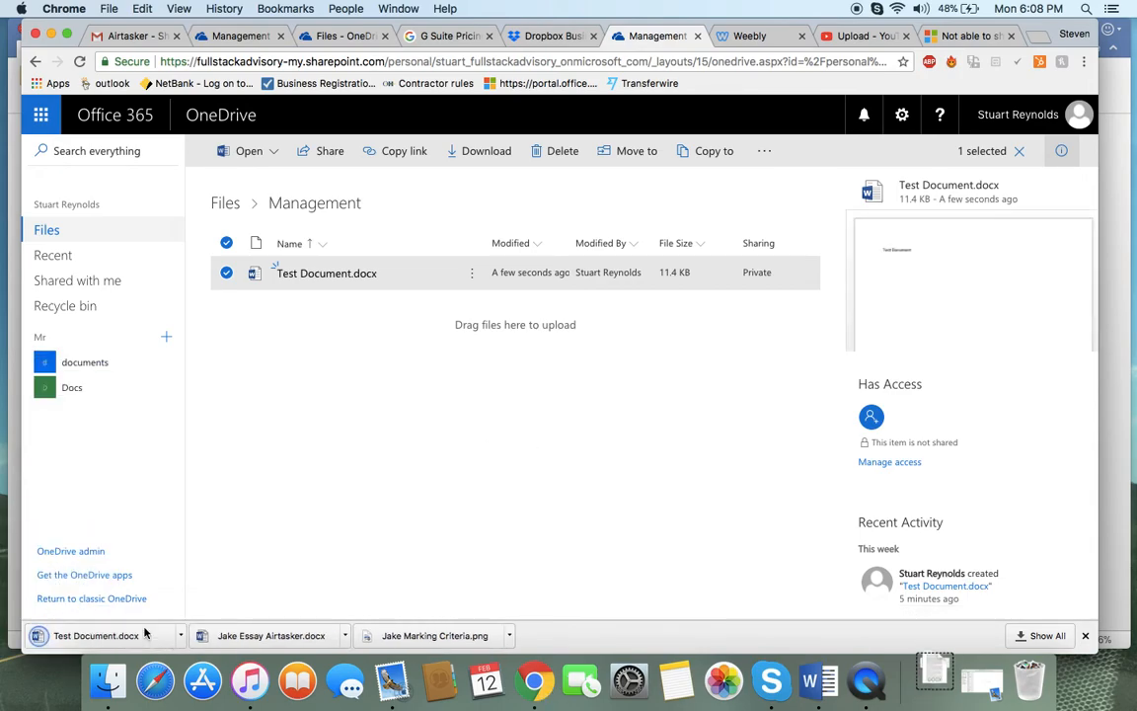
pyautogui.click(934, 681)
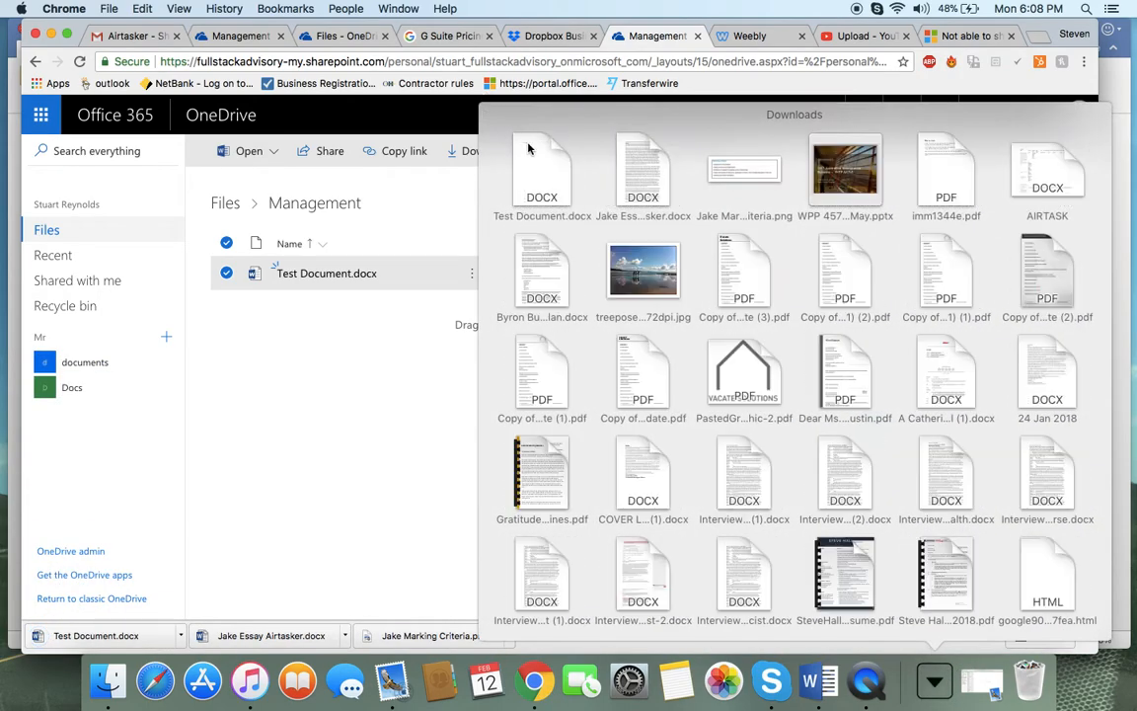
pyautogui.click(538, 159)
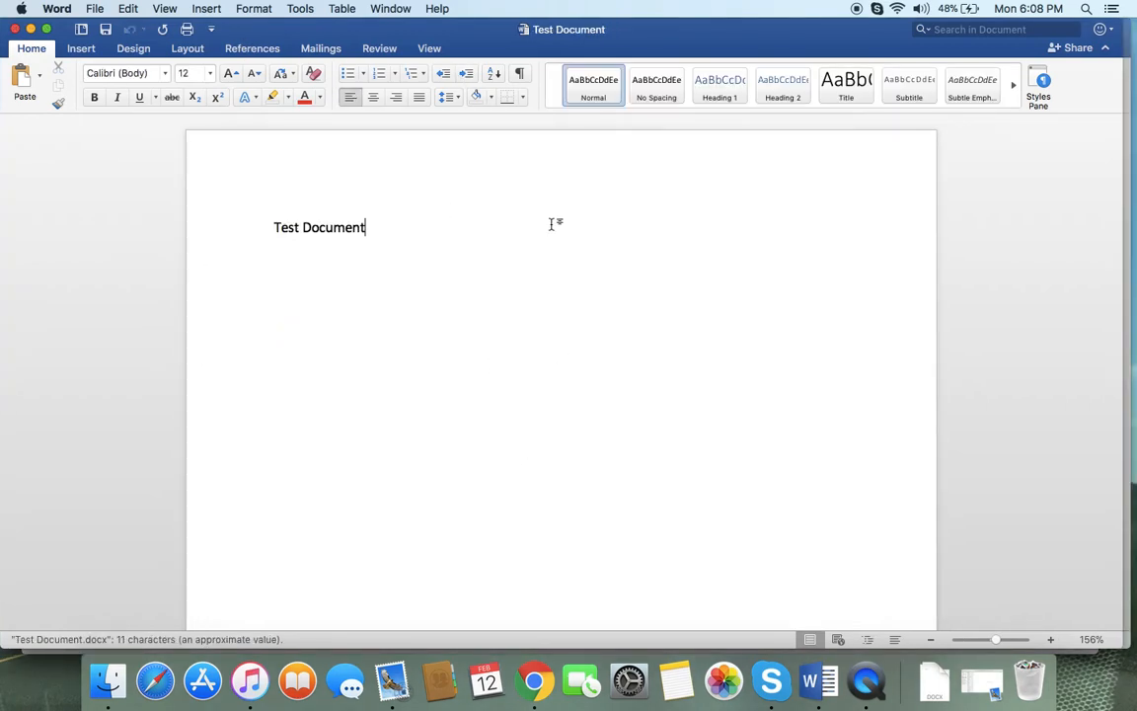
# Return to the browser and look through the Upload options for files and folders
pyautogui.click(538, 700)
pyautogui.click(492, 424)
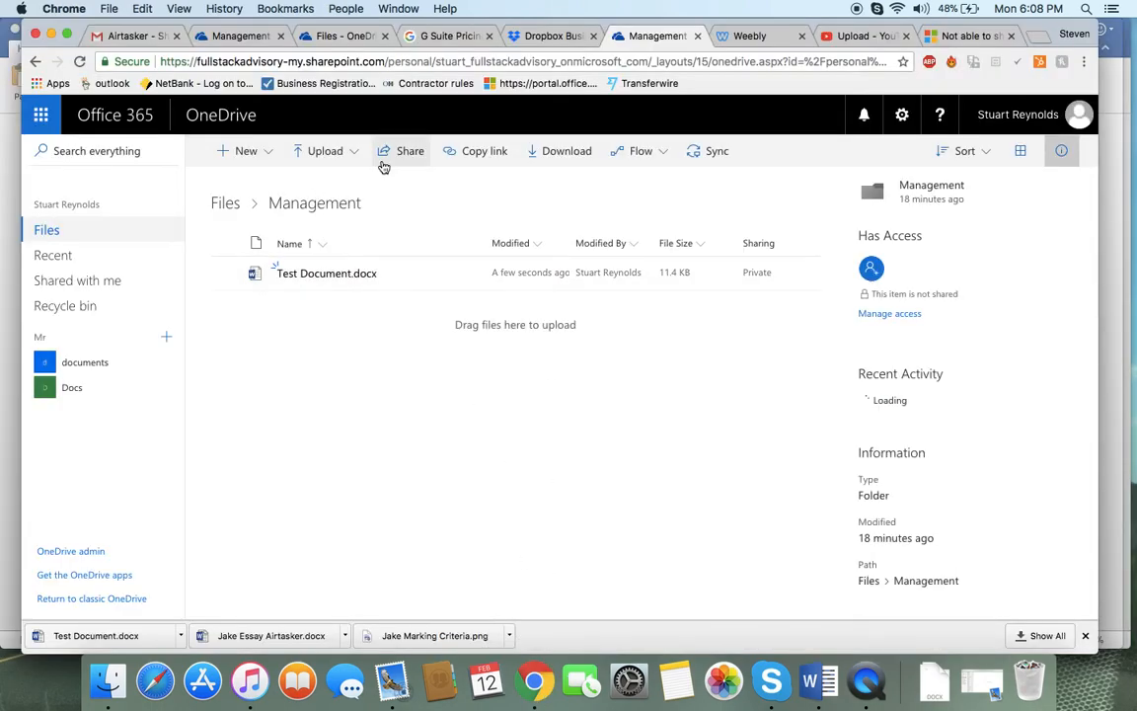
pyautogui.click(333, 154)
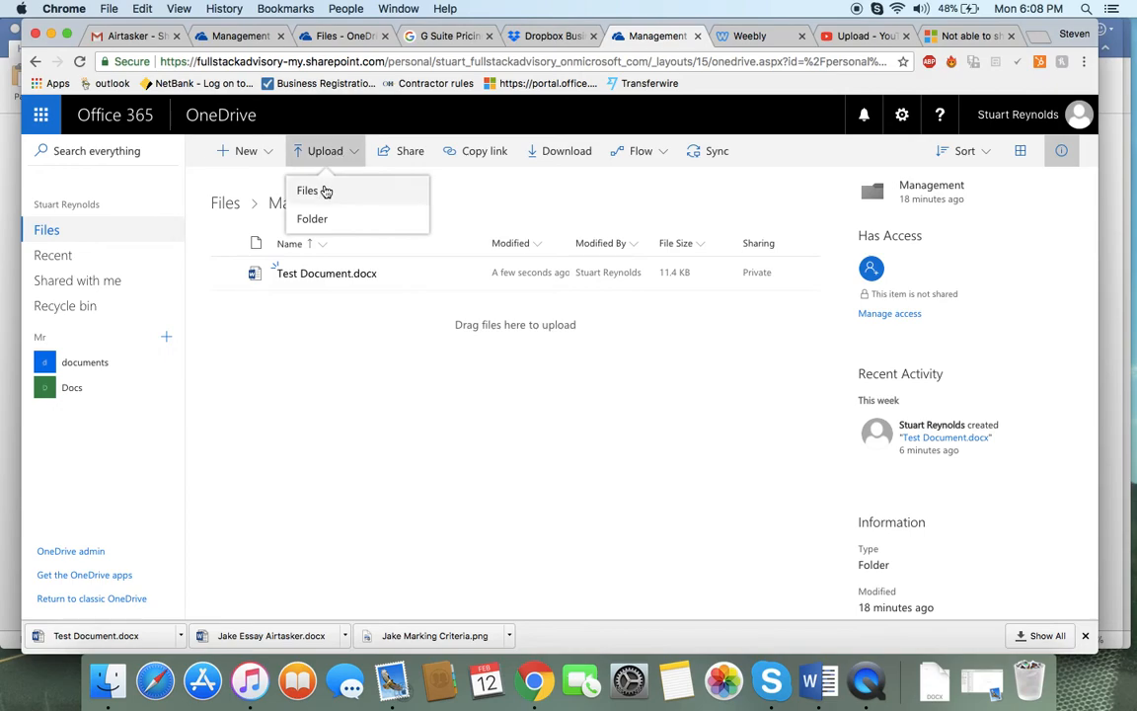
pyautogui.click(329, 295)
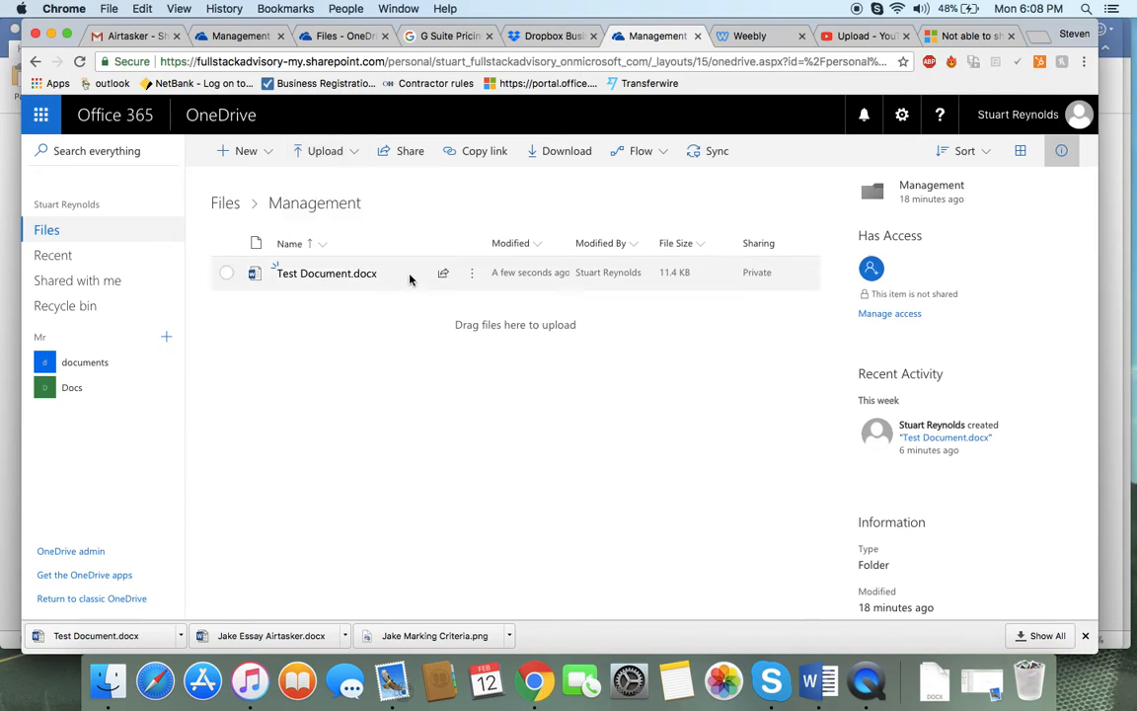
# Create an anyone-with-the-link copy link for the Management folder and close the link dialog
pyautogui.click(226, 272)
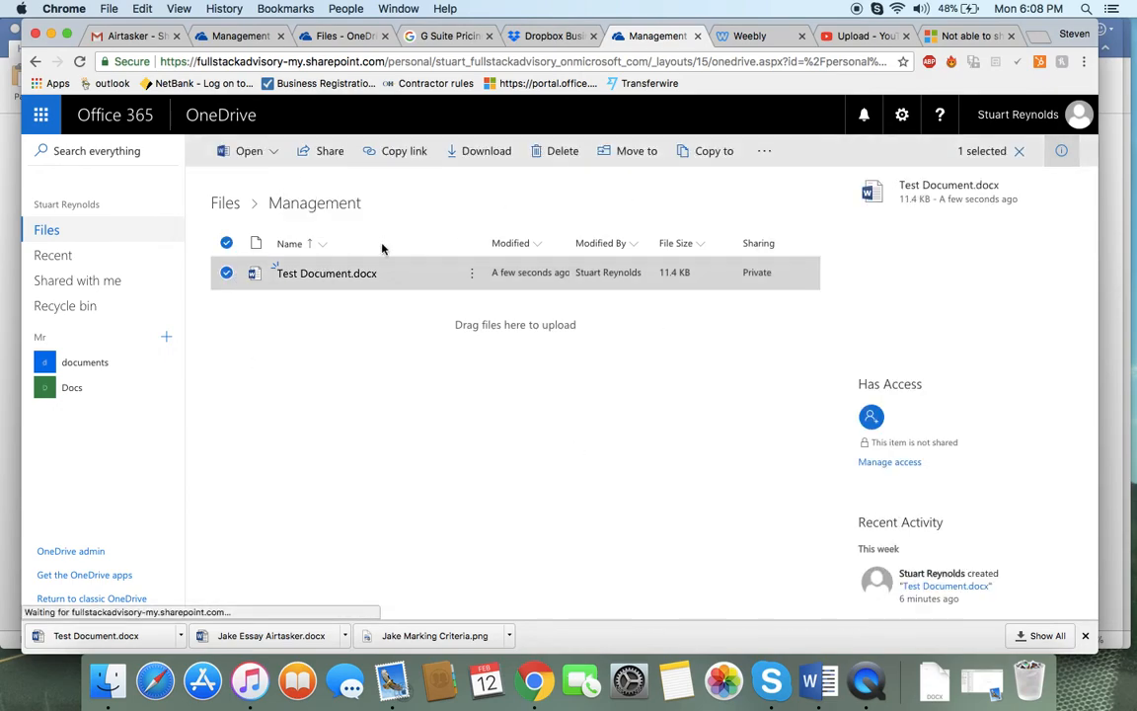
pyautogui.click(224, 280)
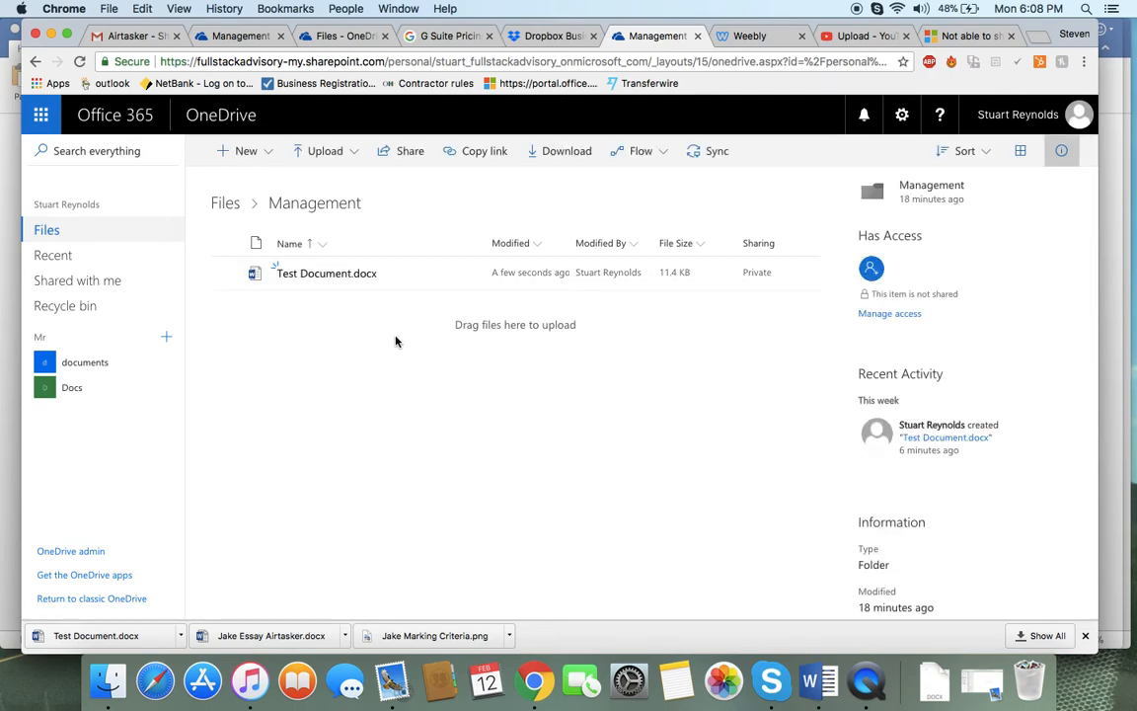
pyautogui.click(454, 150)
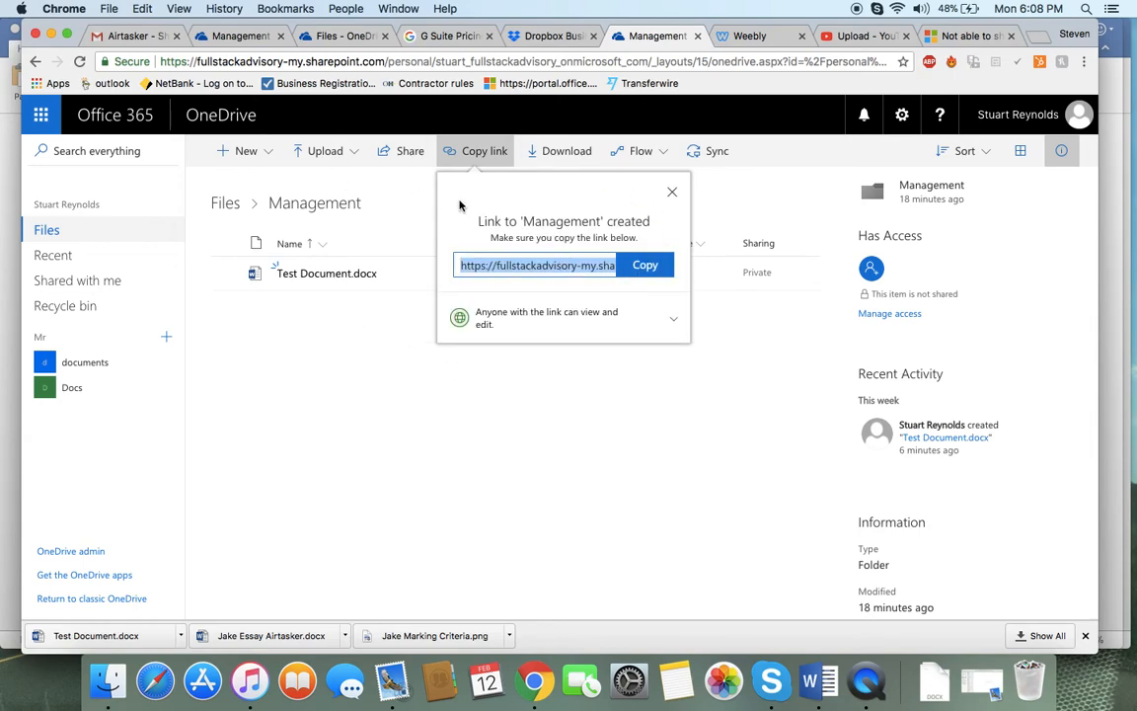
pyautogui.click(405, 213)
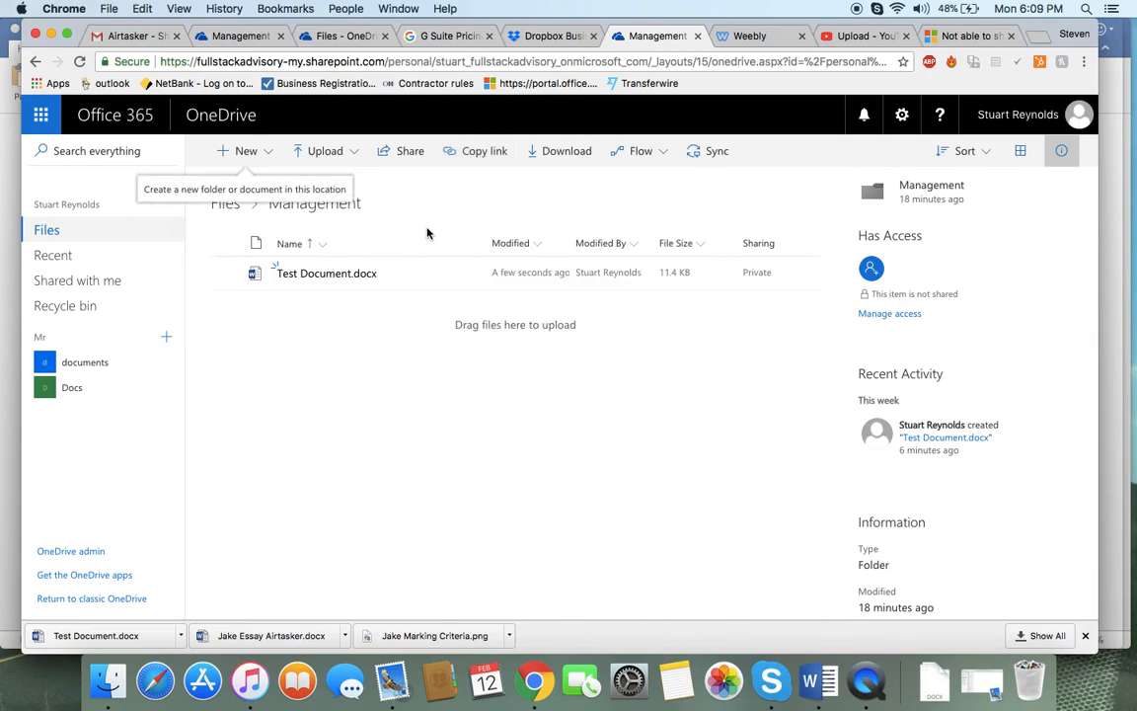
# Switch between the OneDrive tabs and go back to the top-level Files list
pyautogui.click(240, 36)
pyautogui.click(330, 37)
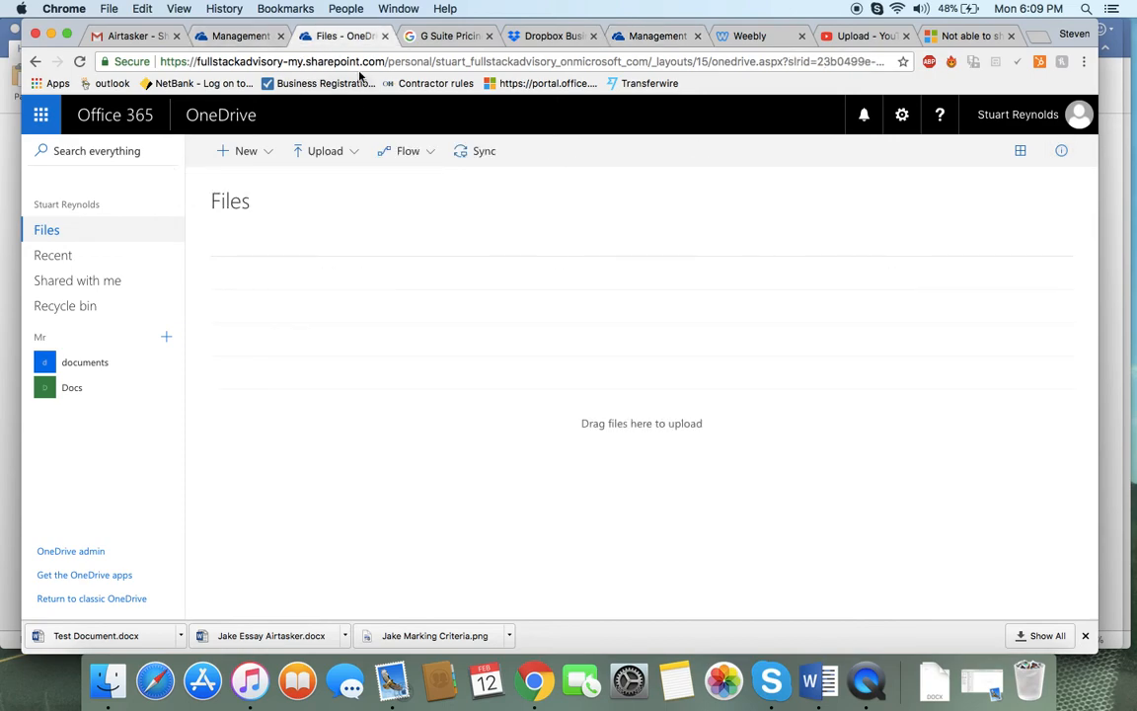
pyautogui.click(627, 37)
pyautogui.click(225, 202)
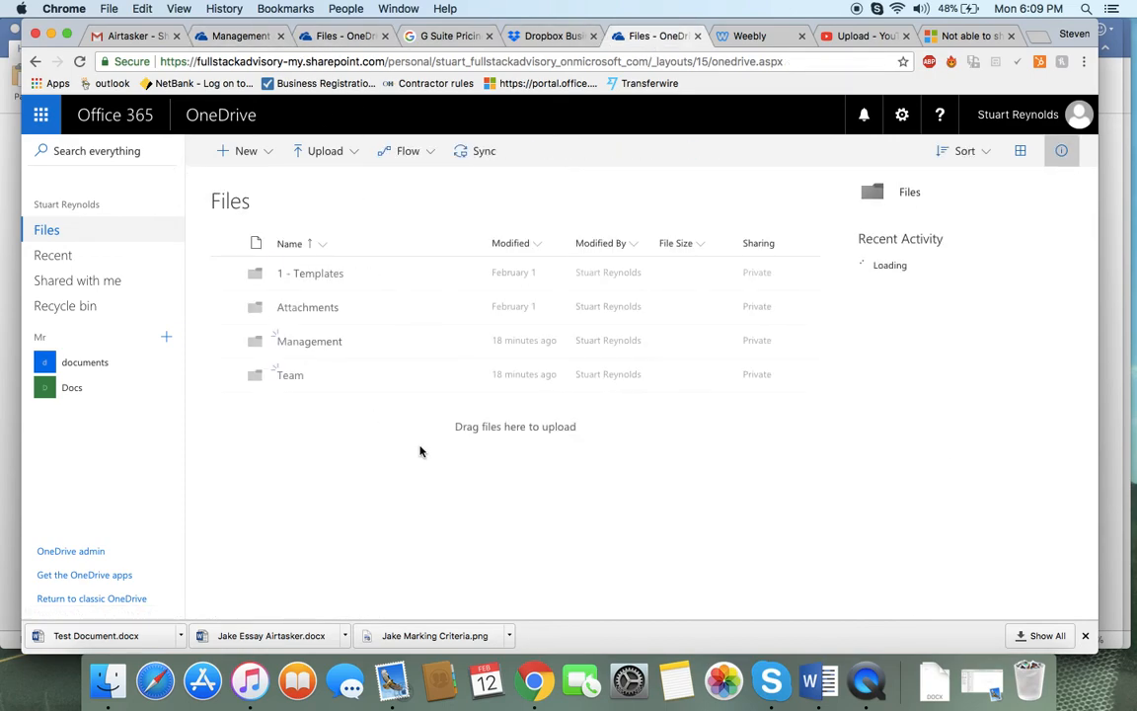